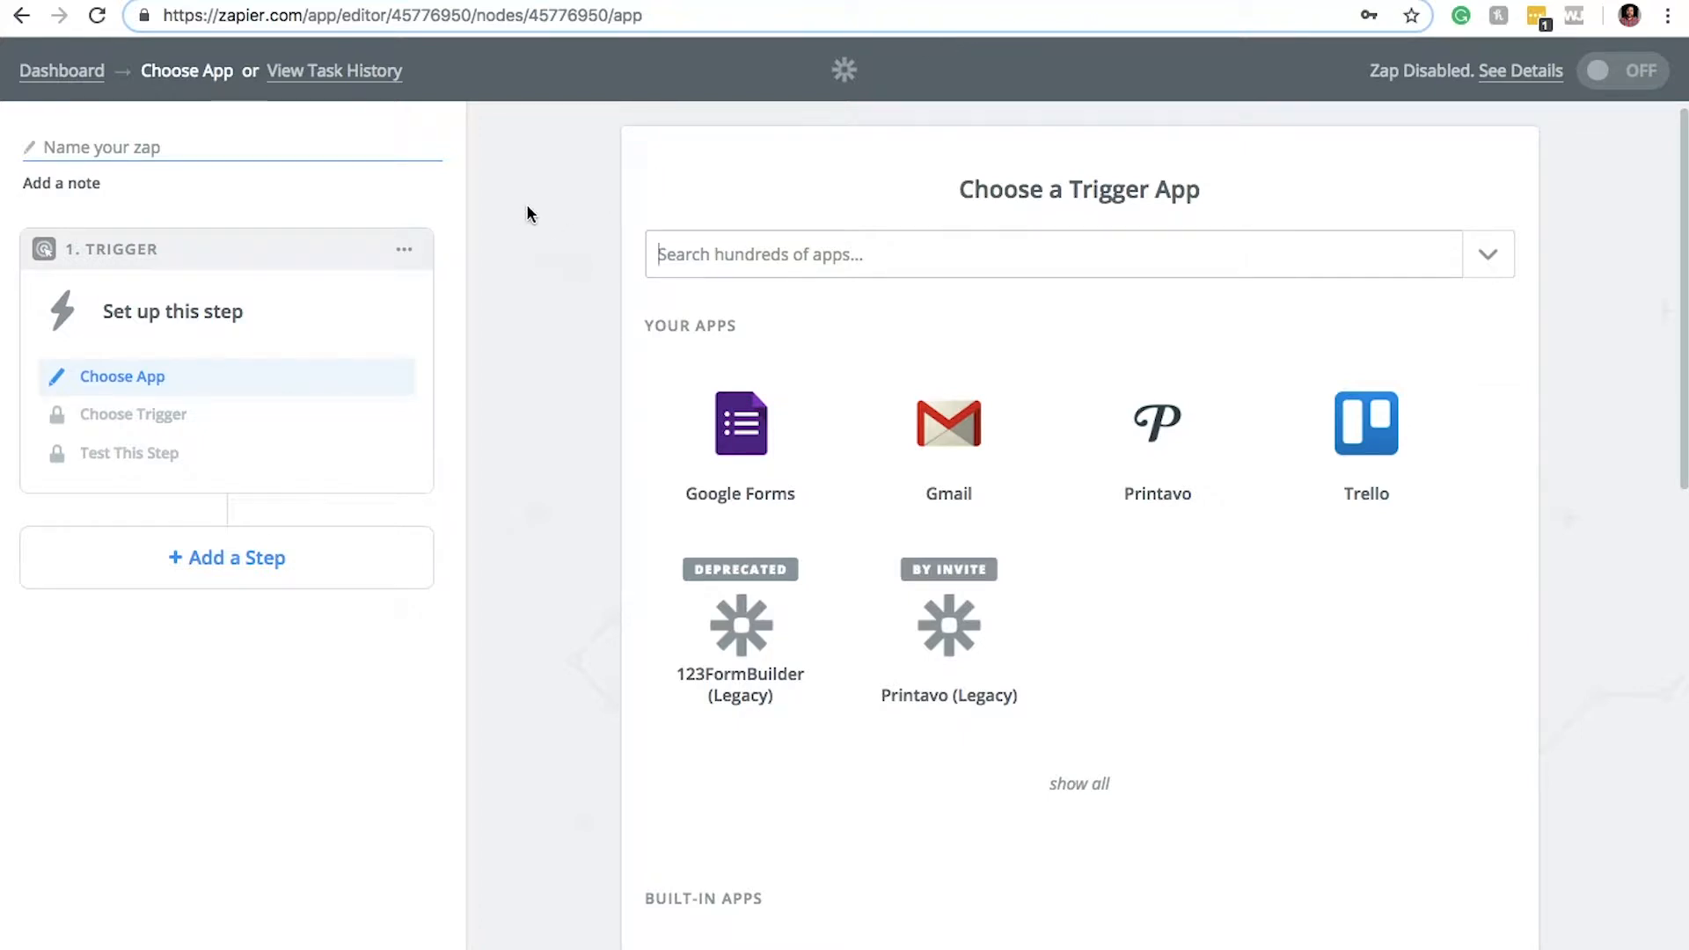
Set the trigger app to Printavo with the New Quote/Invoice trigger and save the choice.
click(745, 253)
text(printav)
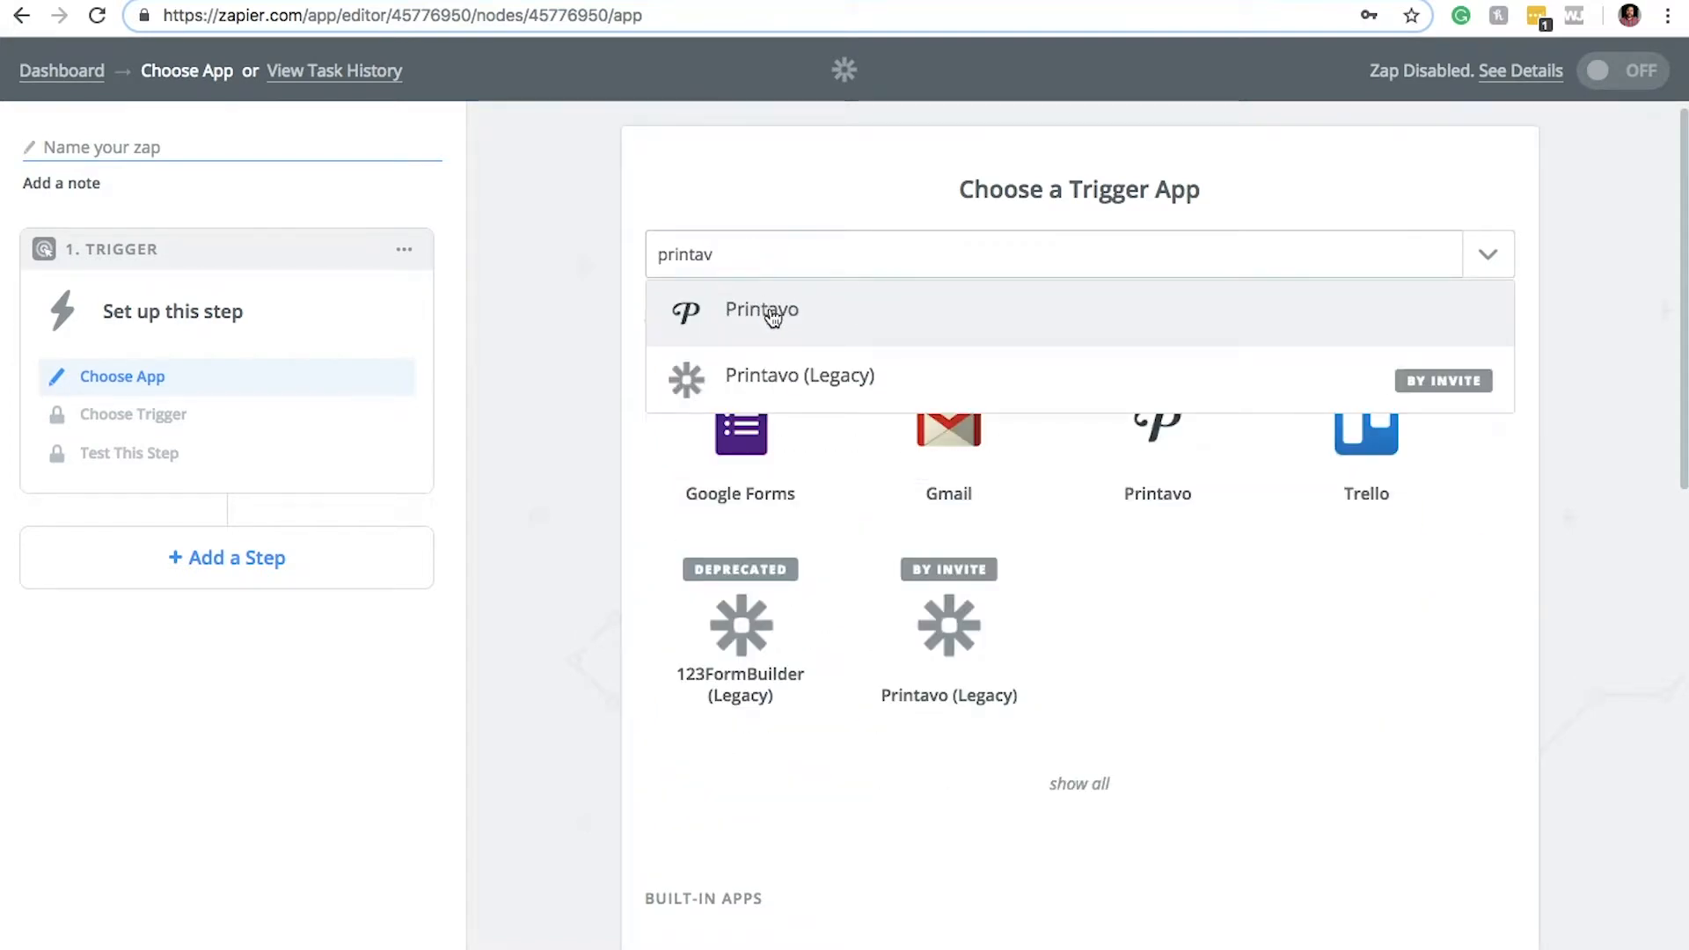
click(772, 317)
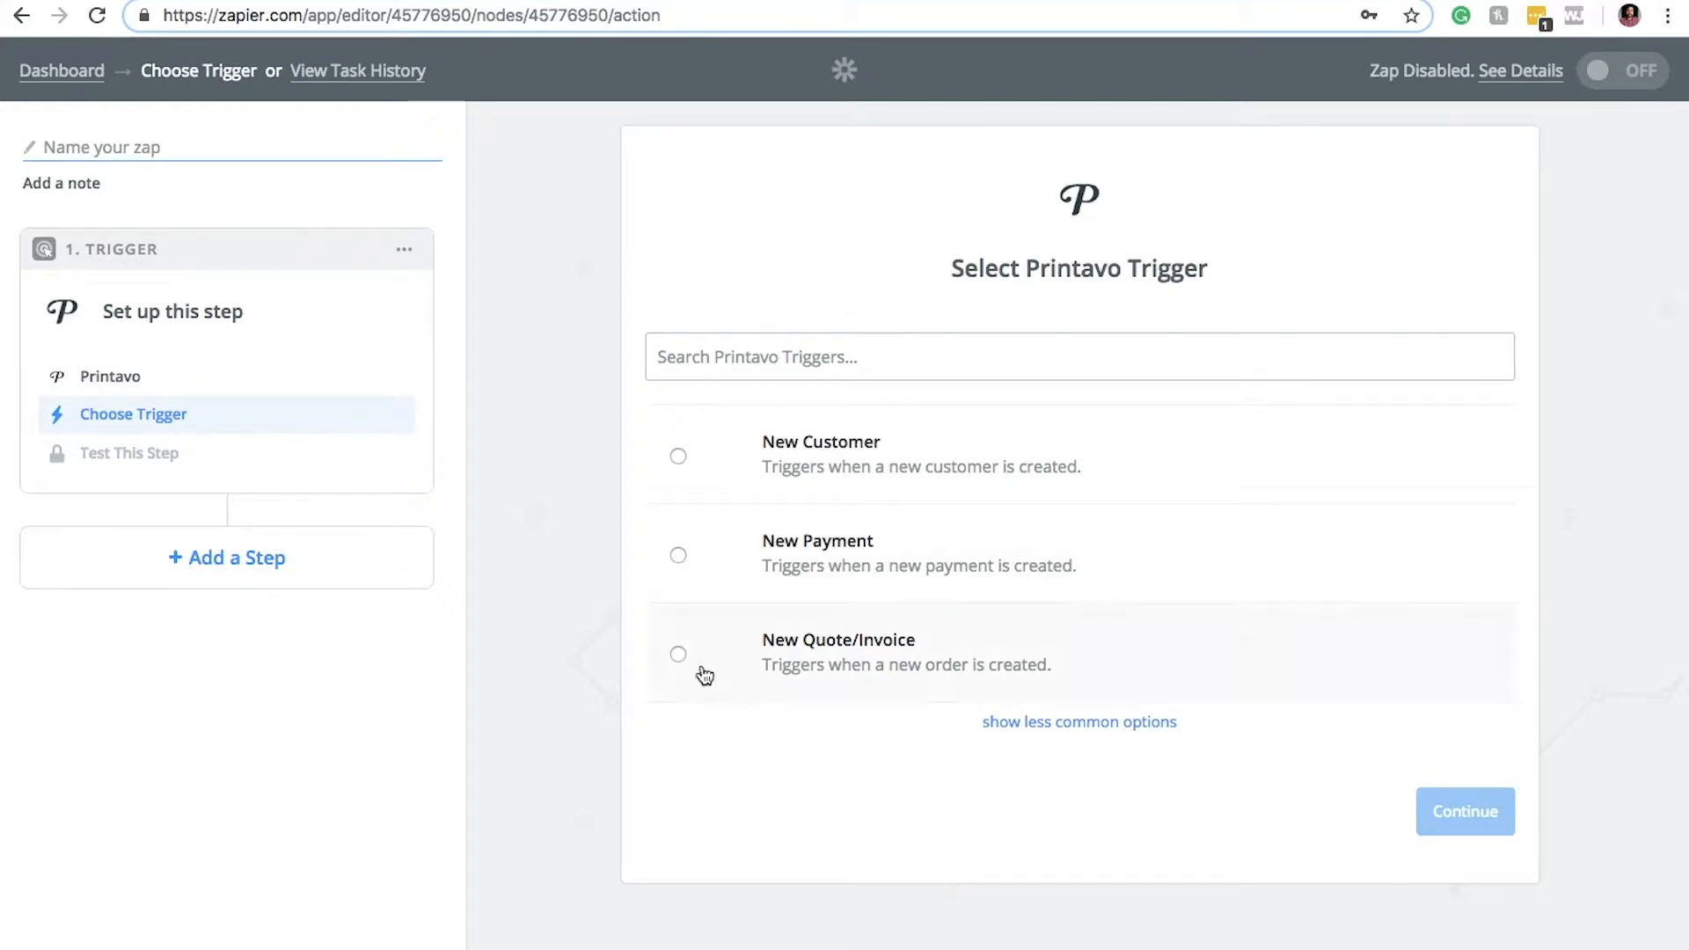
click(678, 654)
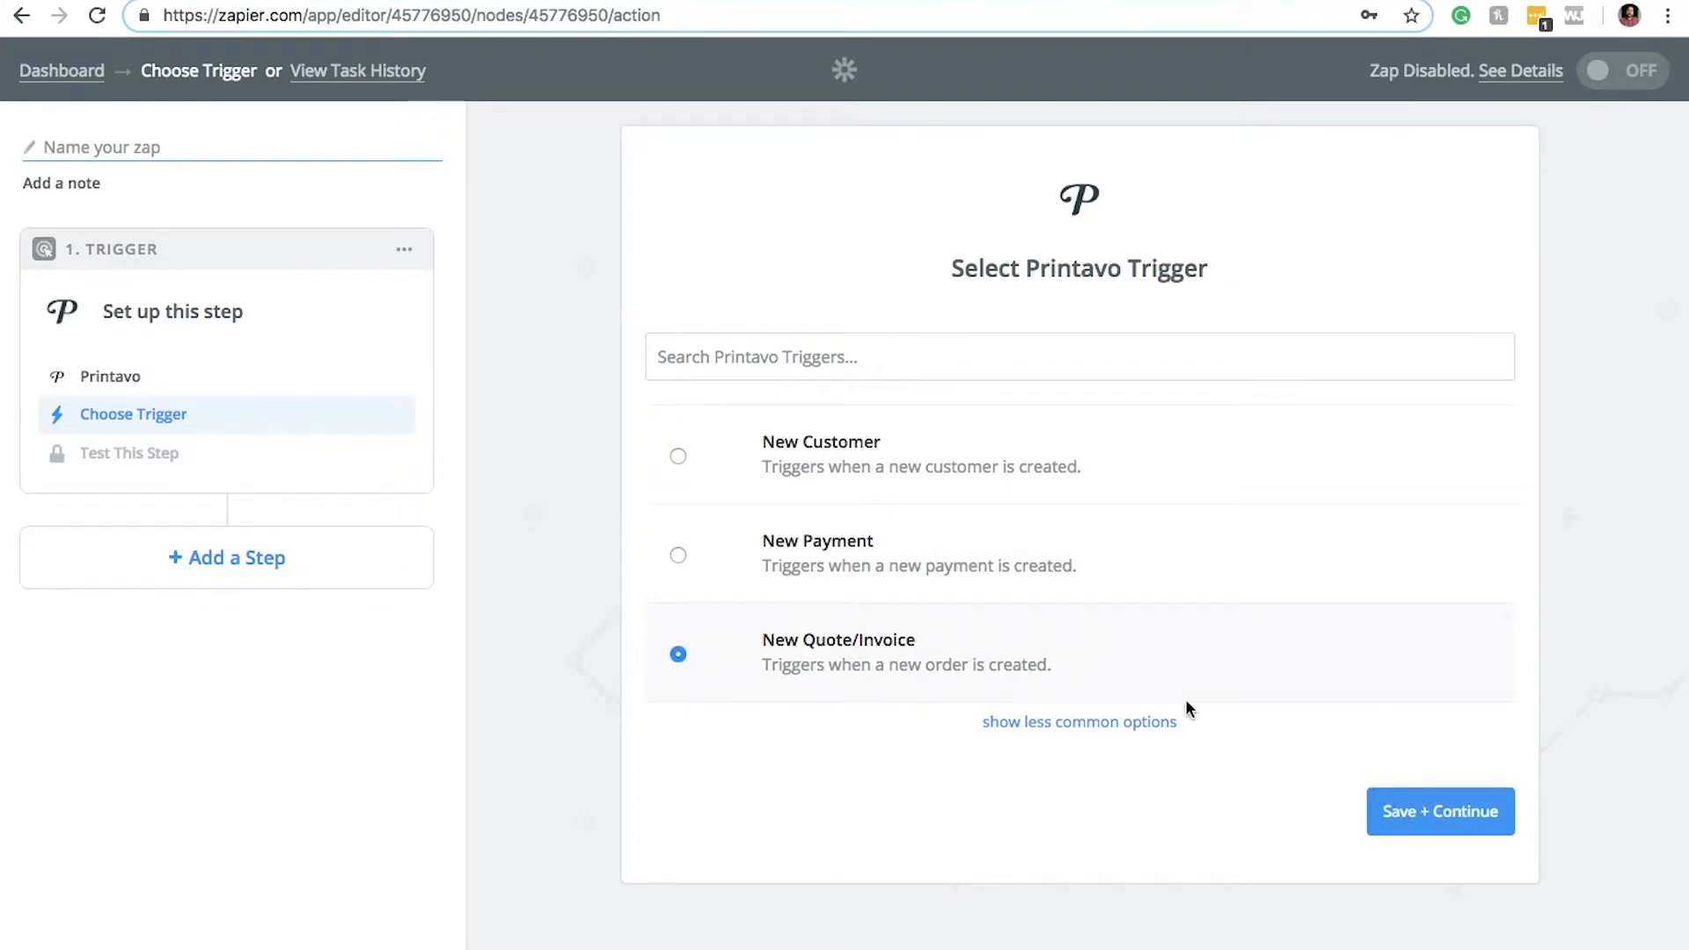
click(1439, 827)
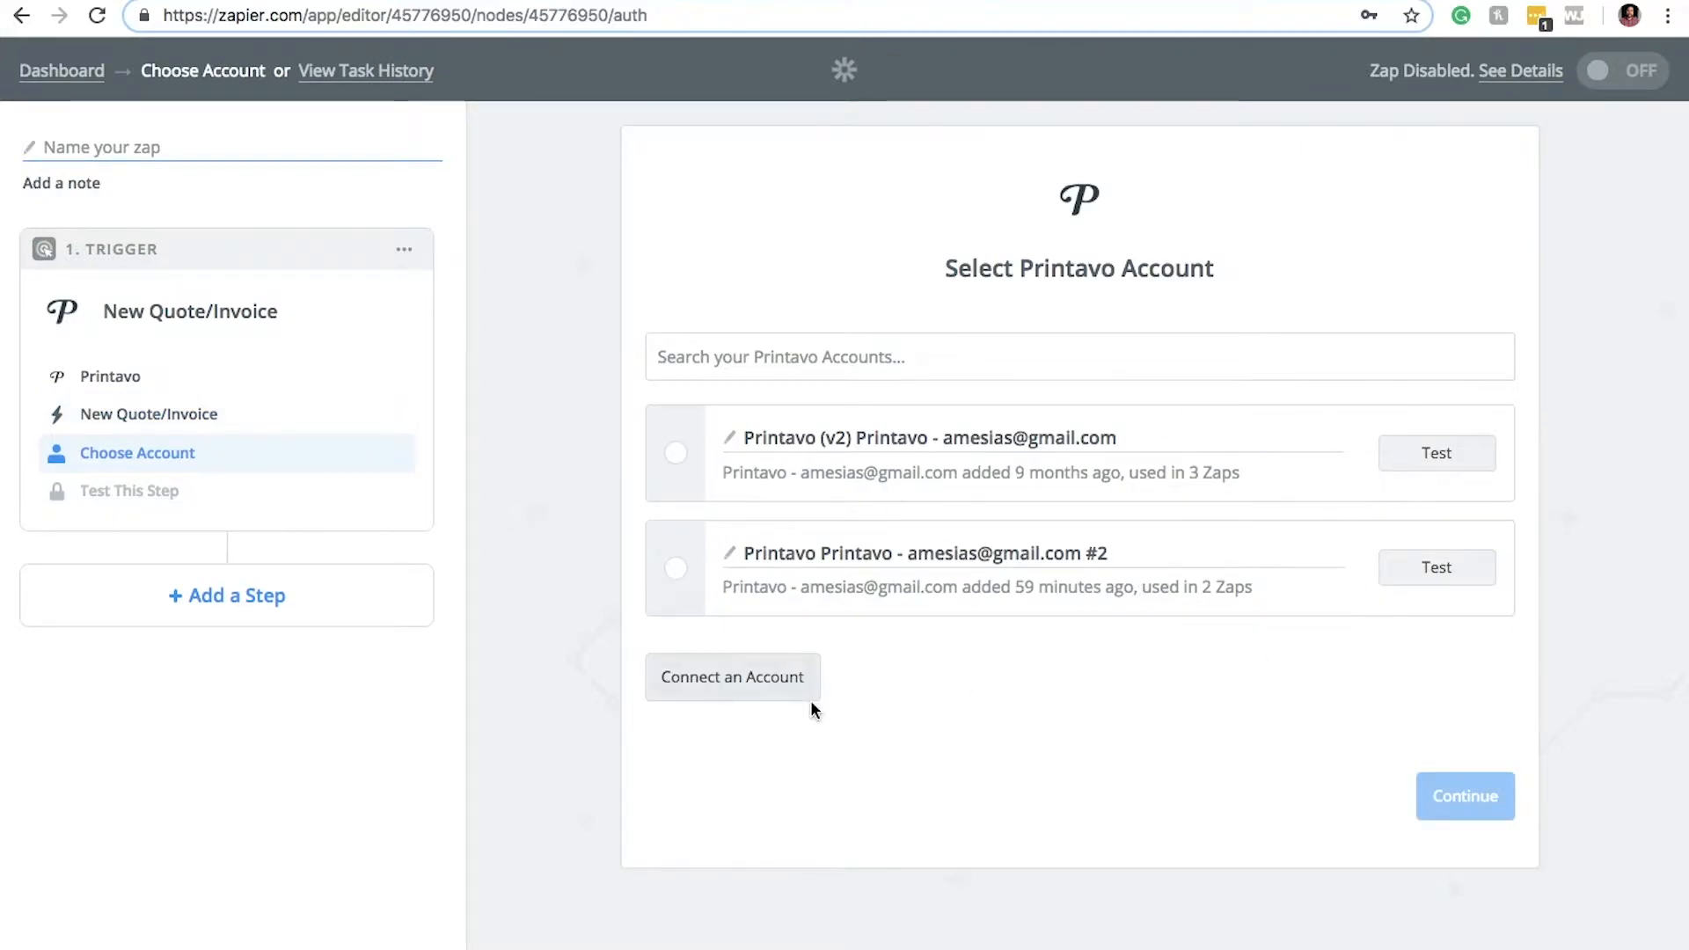
click(717, 680)
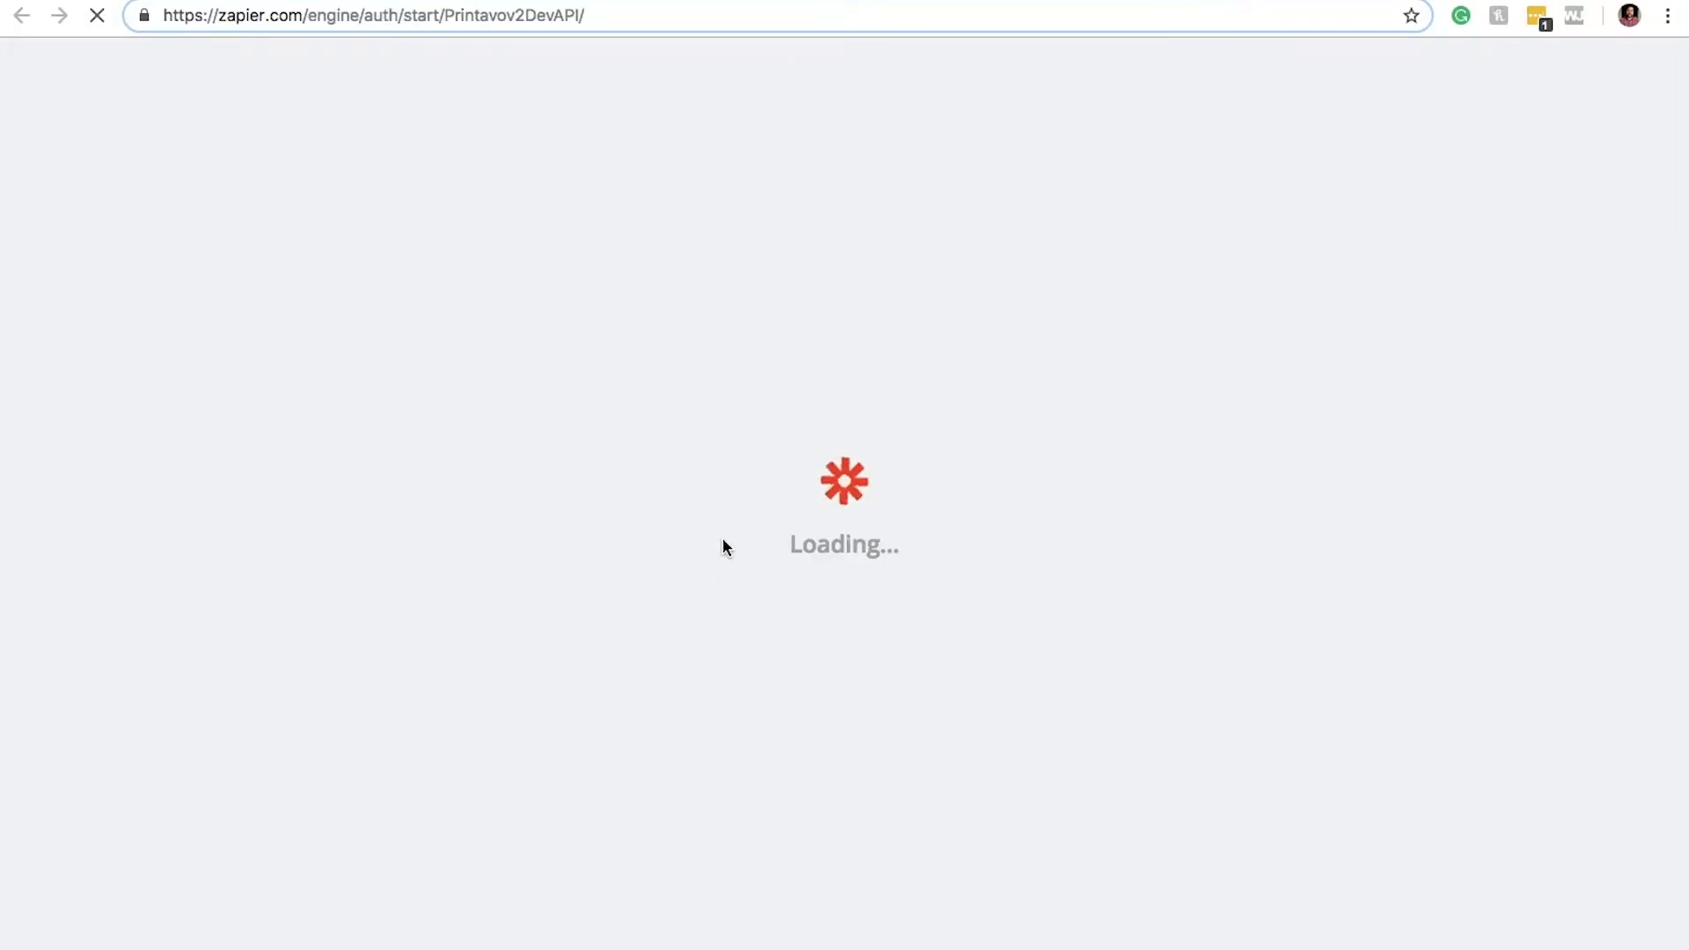
click(539, 376)
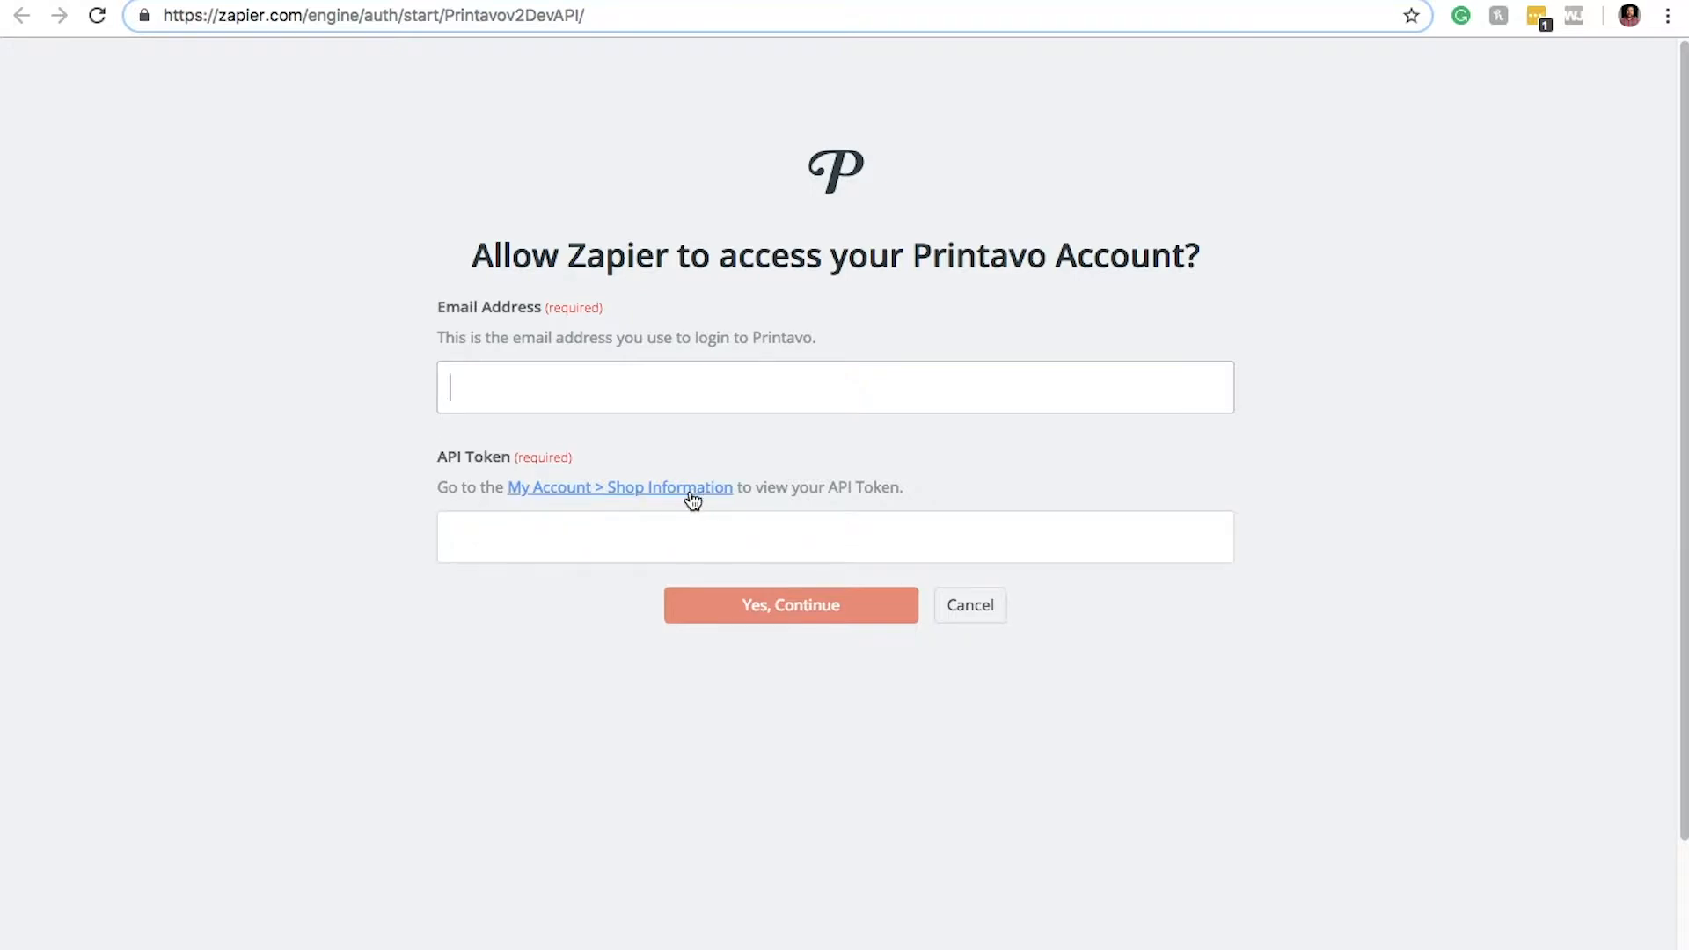
click(723, 542)
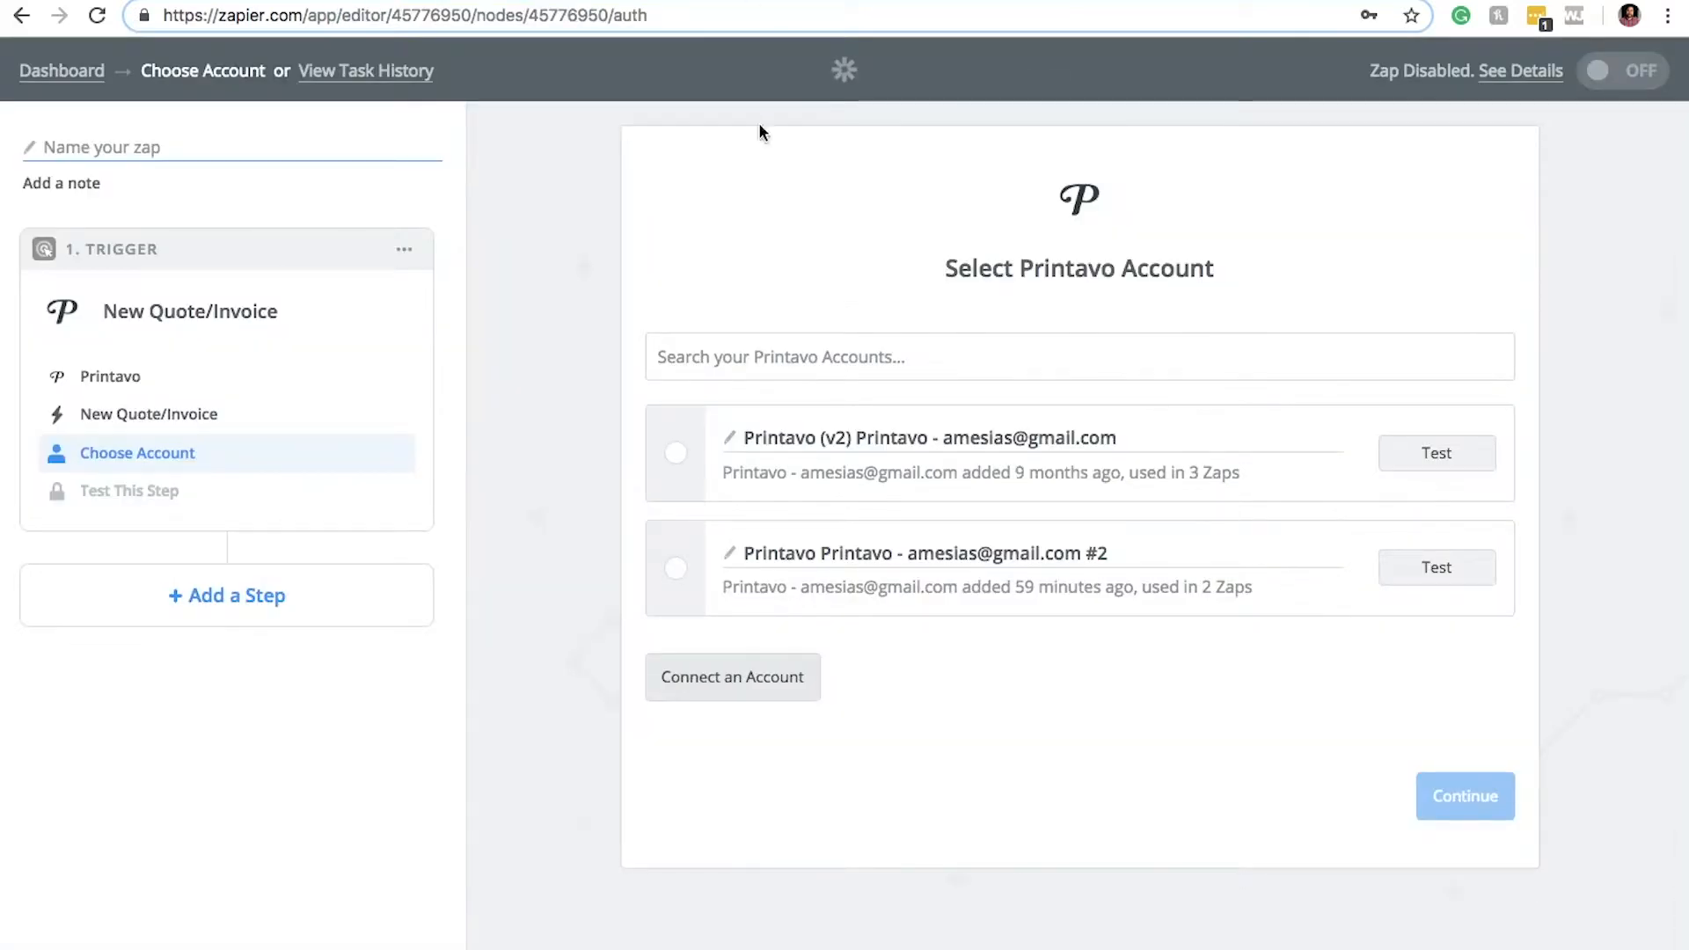
Select the existing Printavo account marked #2, test its connection and save it for the trigger.
click(675, 570)
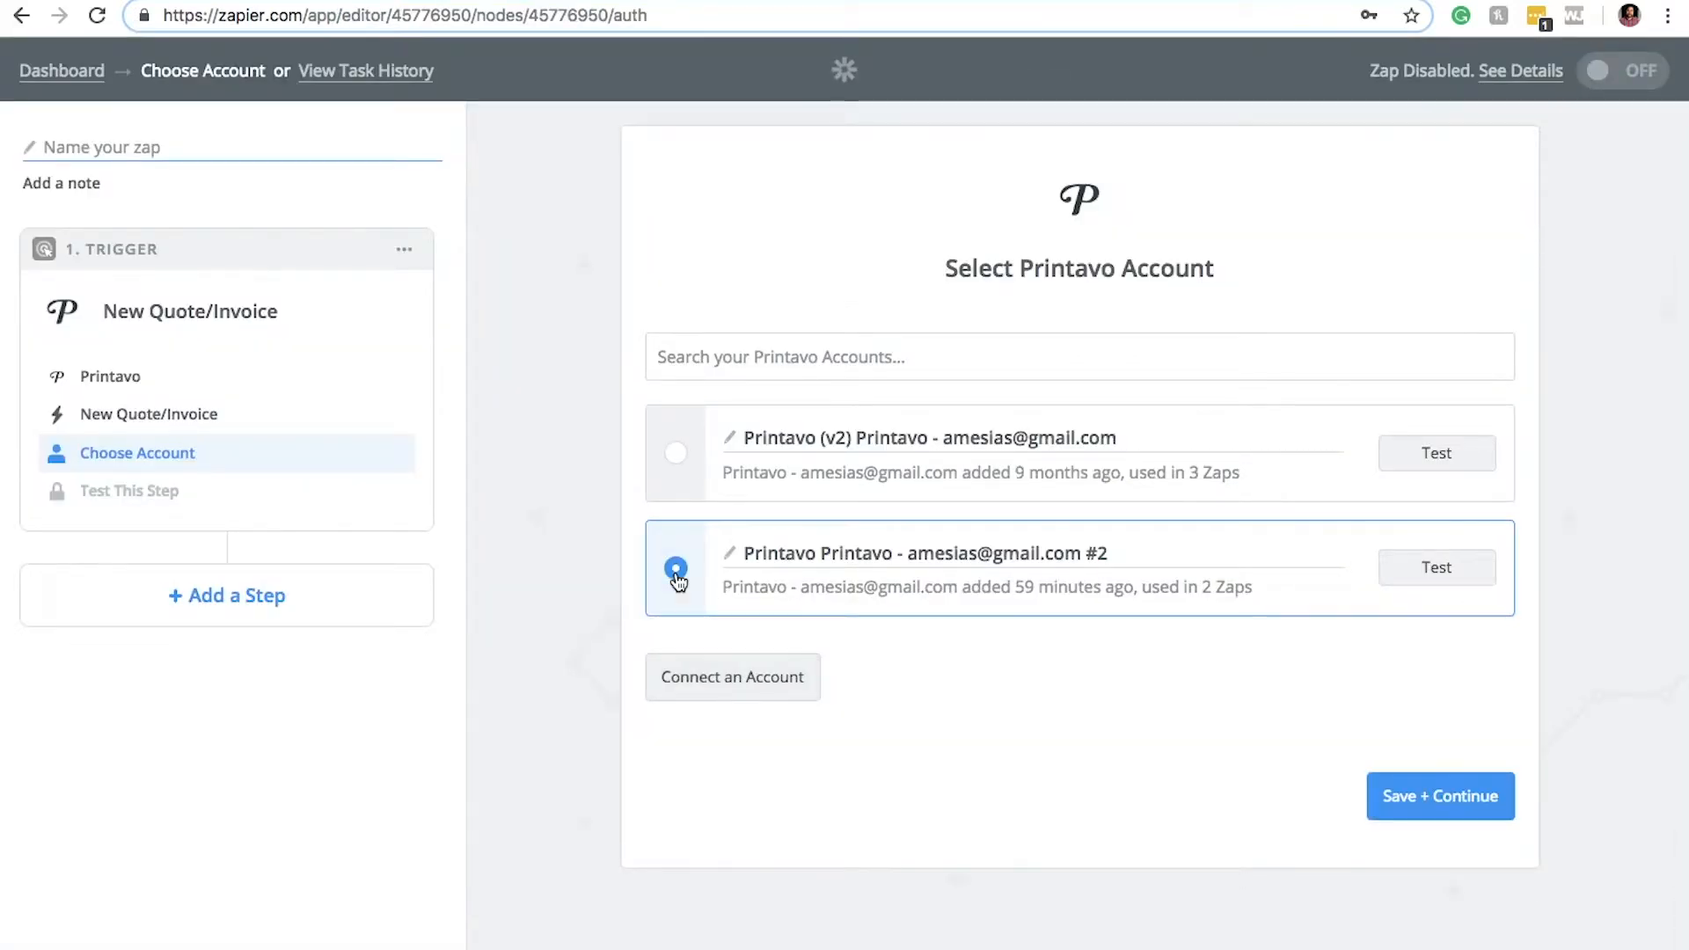
click(1447, 580)
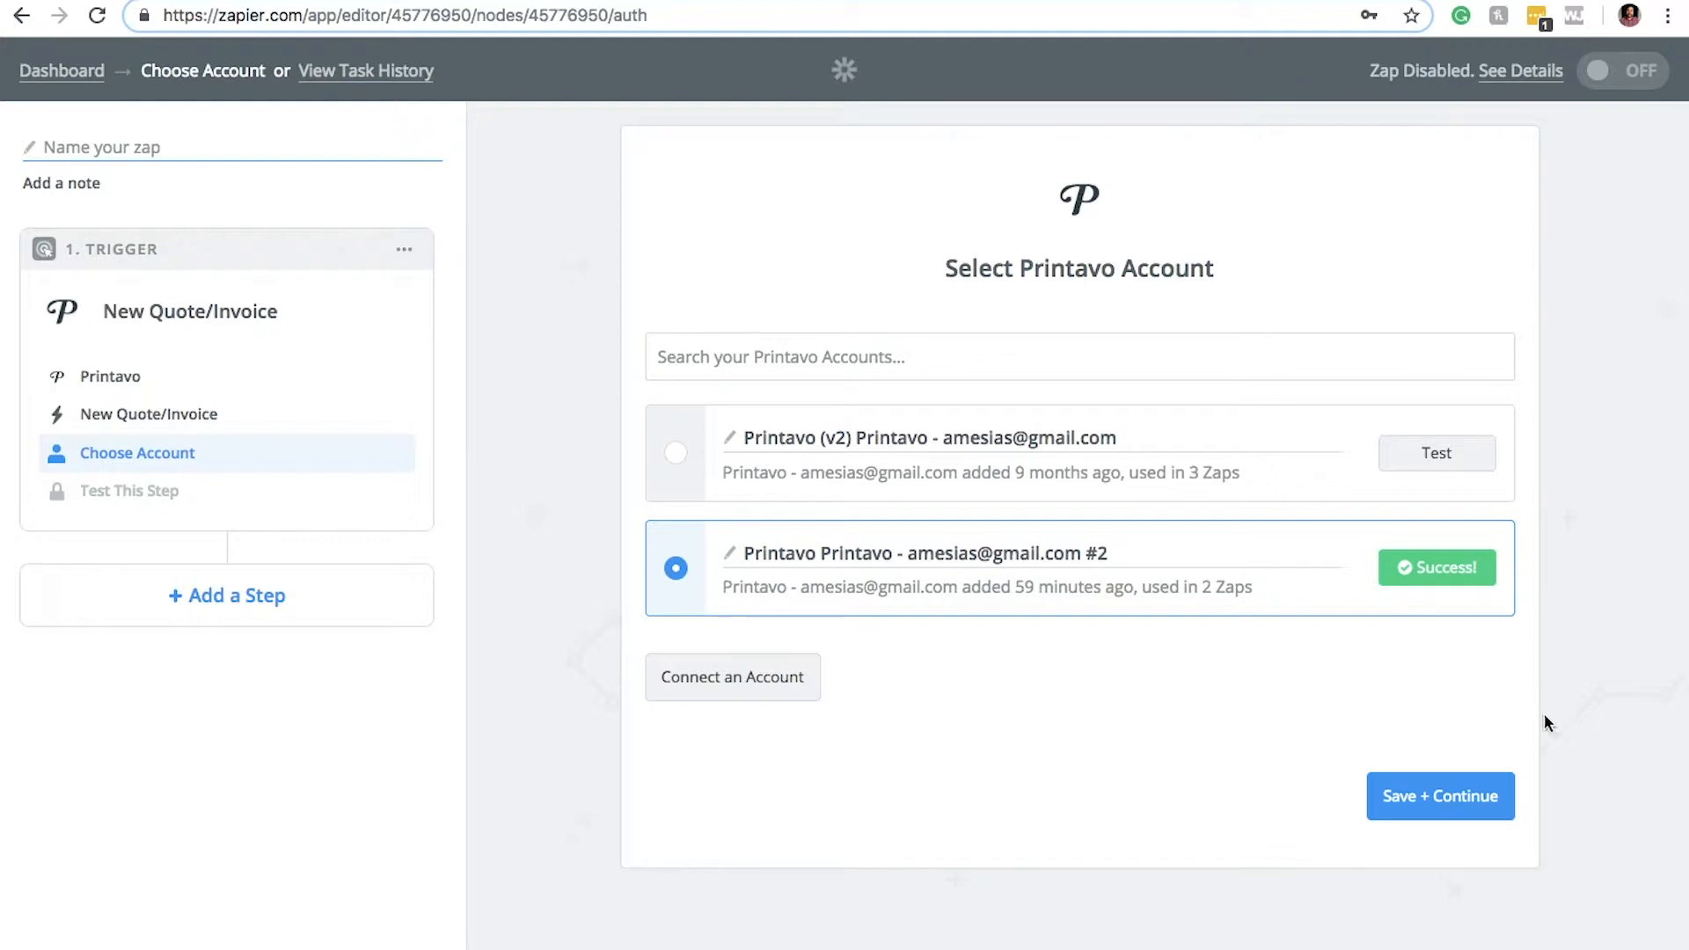
click(1456, 799)
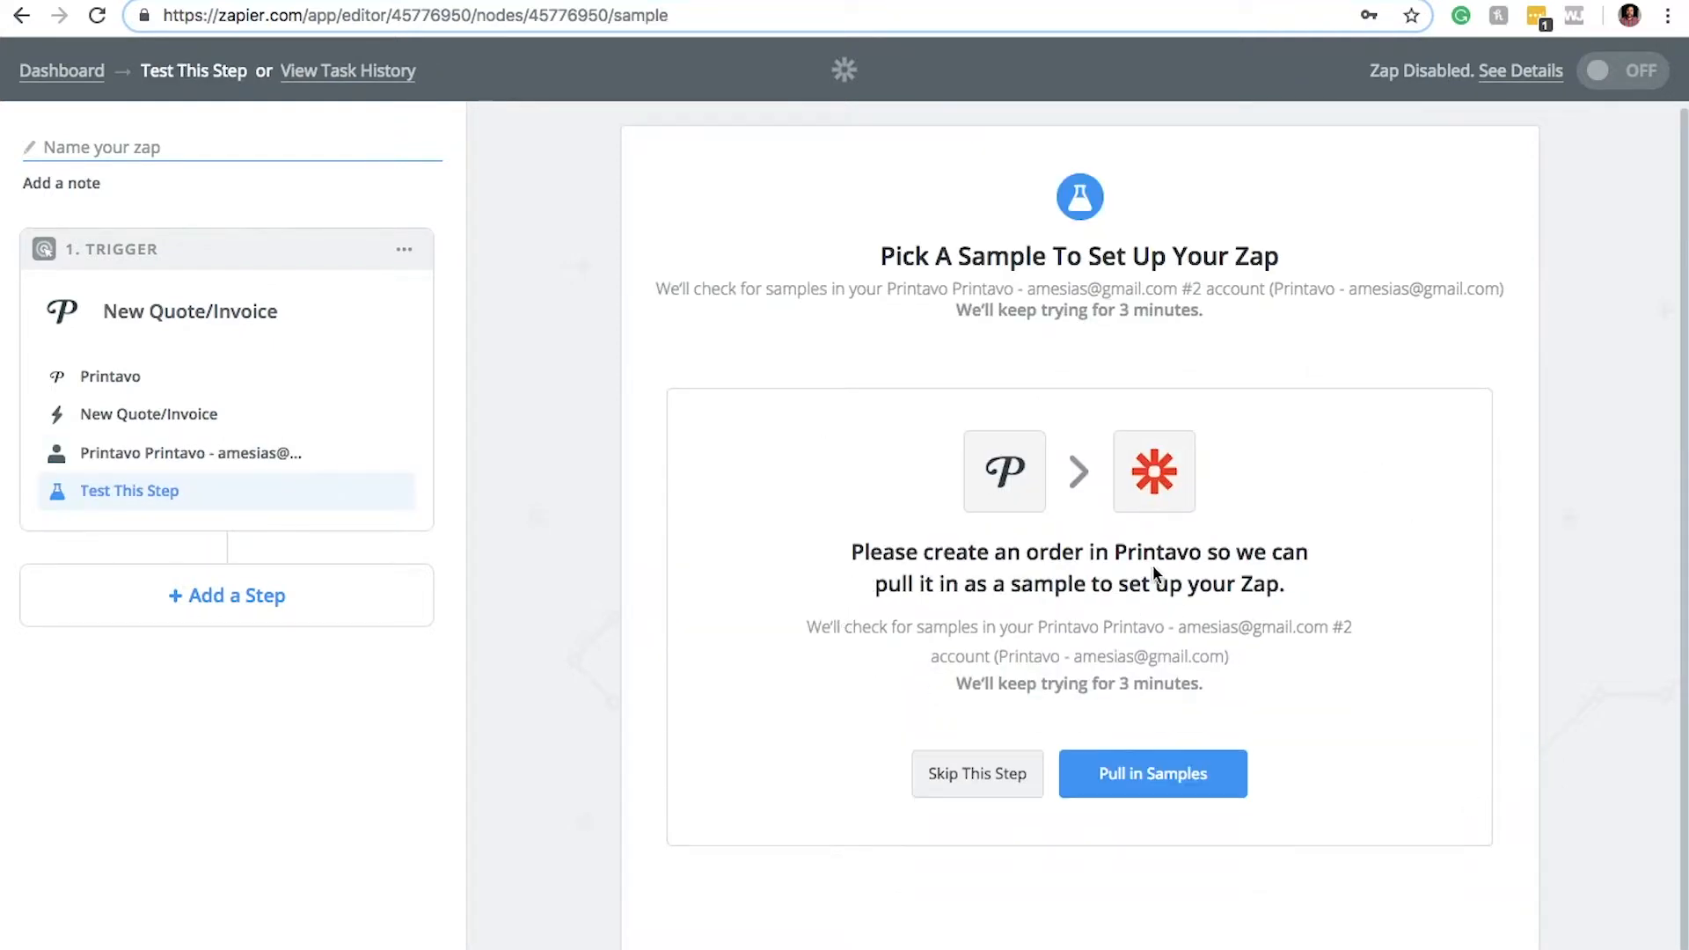
Pull in sample orders from Printavo, review the data fields of Order A and continue with it as the sample.
click(1198, 775)
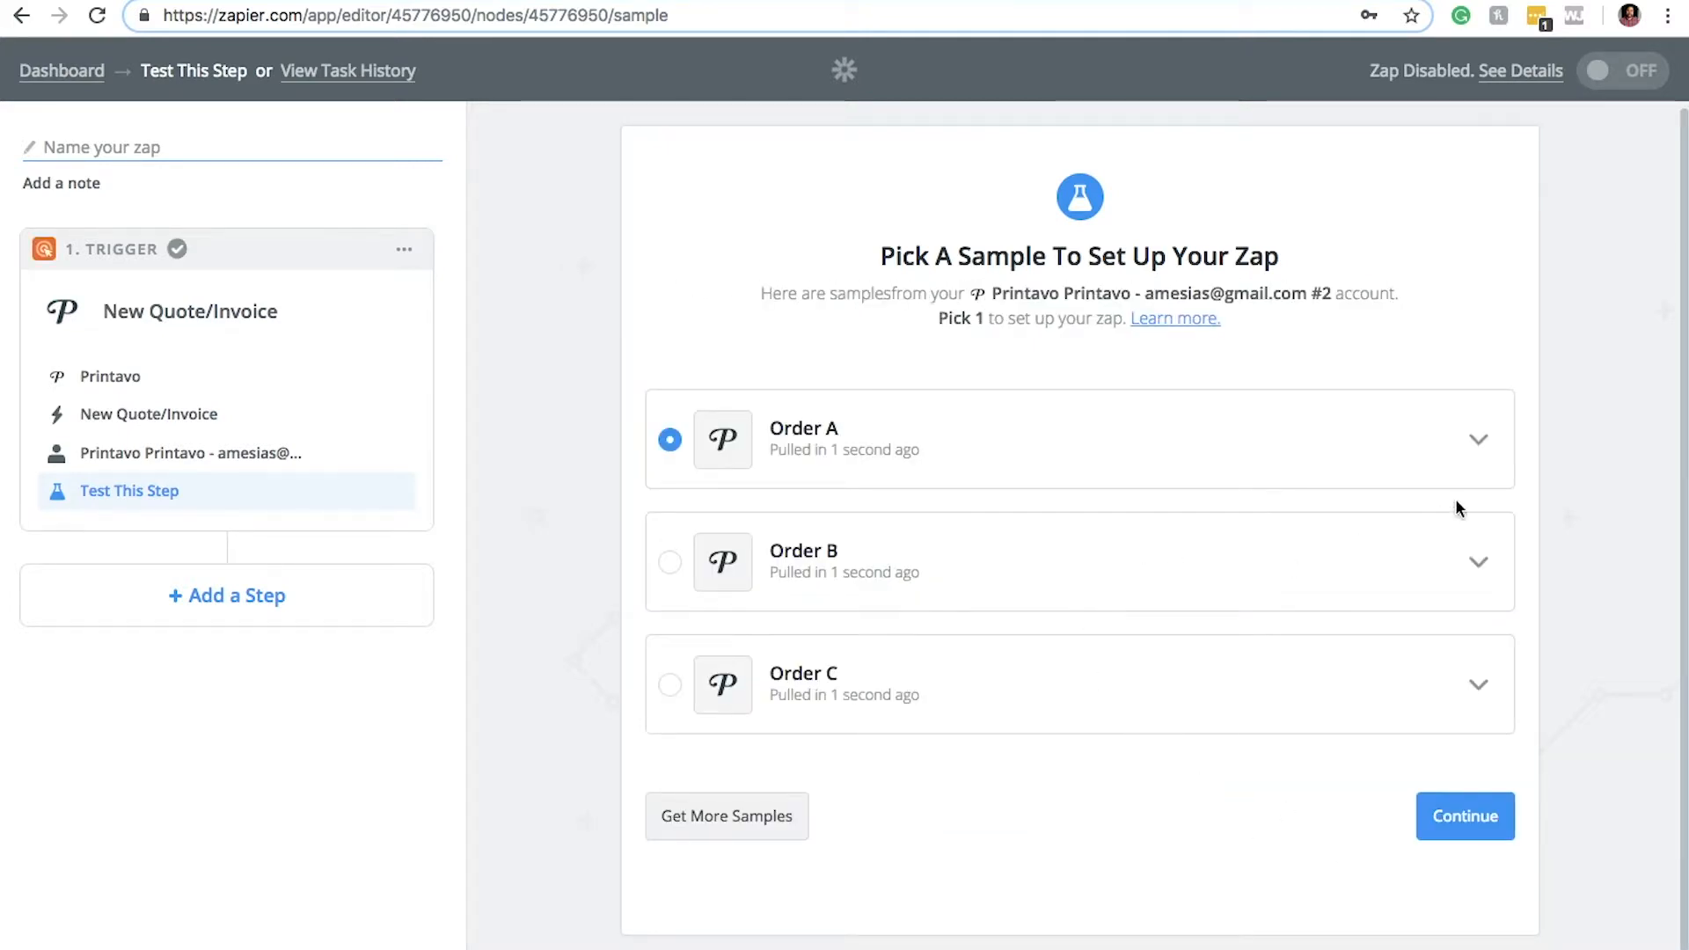
click(1480, 440)
scroll(1579, 586, down, 3)
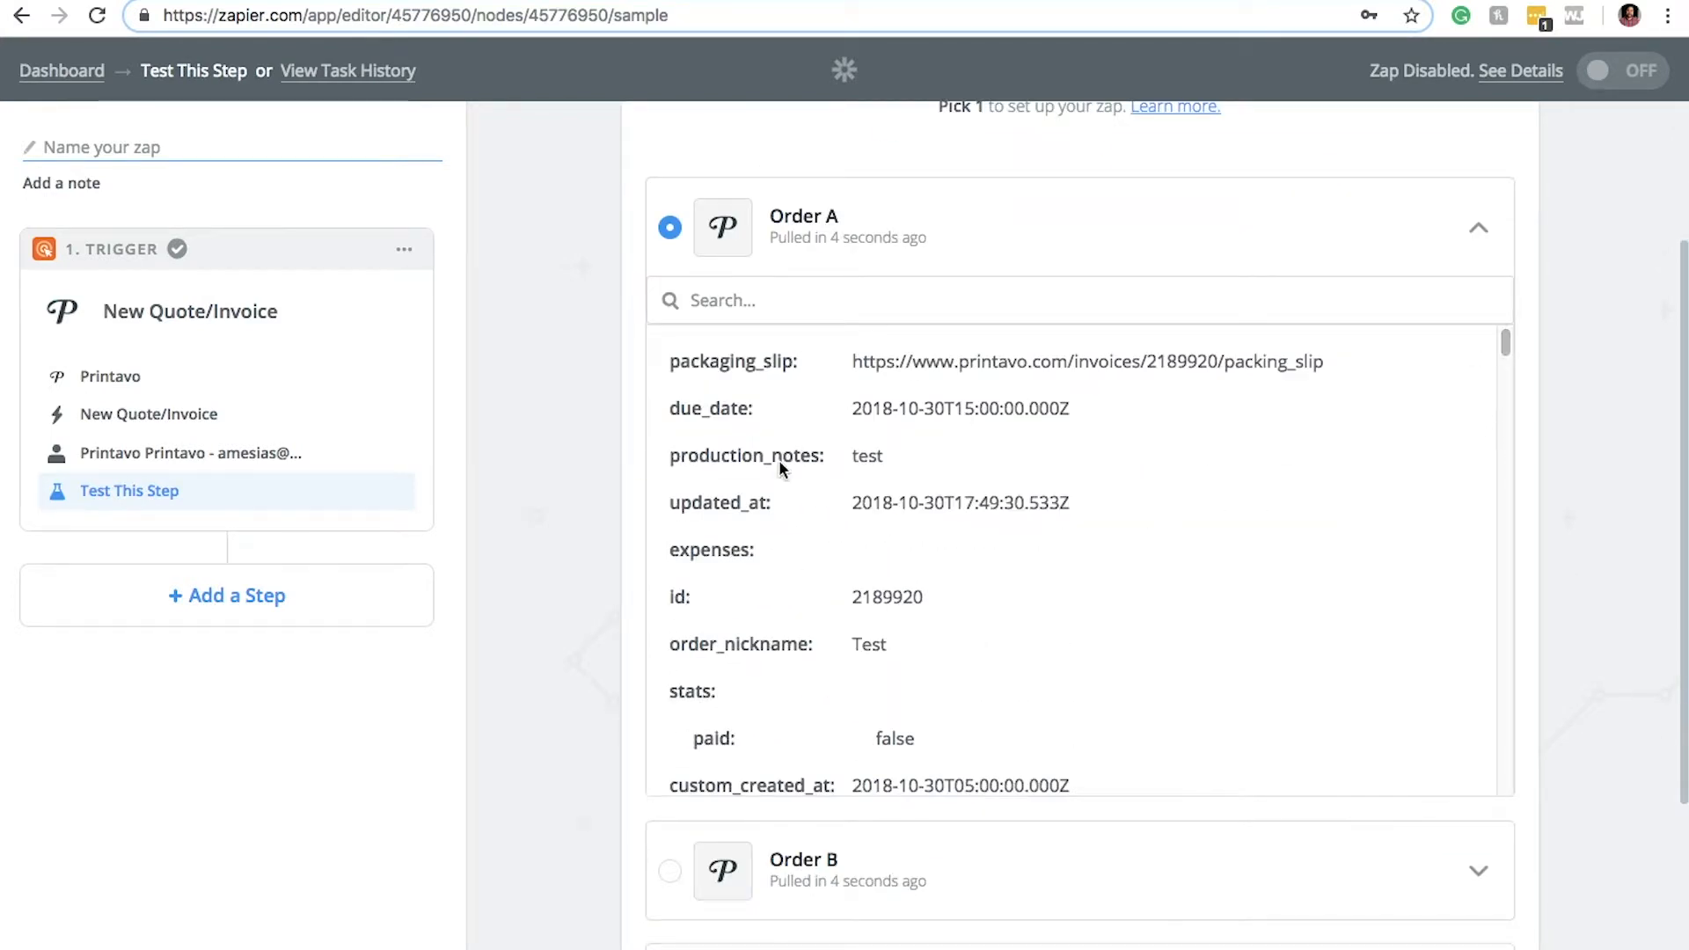
drag(1506, 340, 1681, 565)
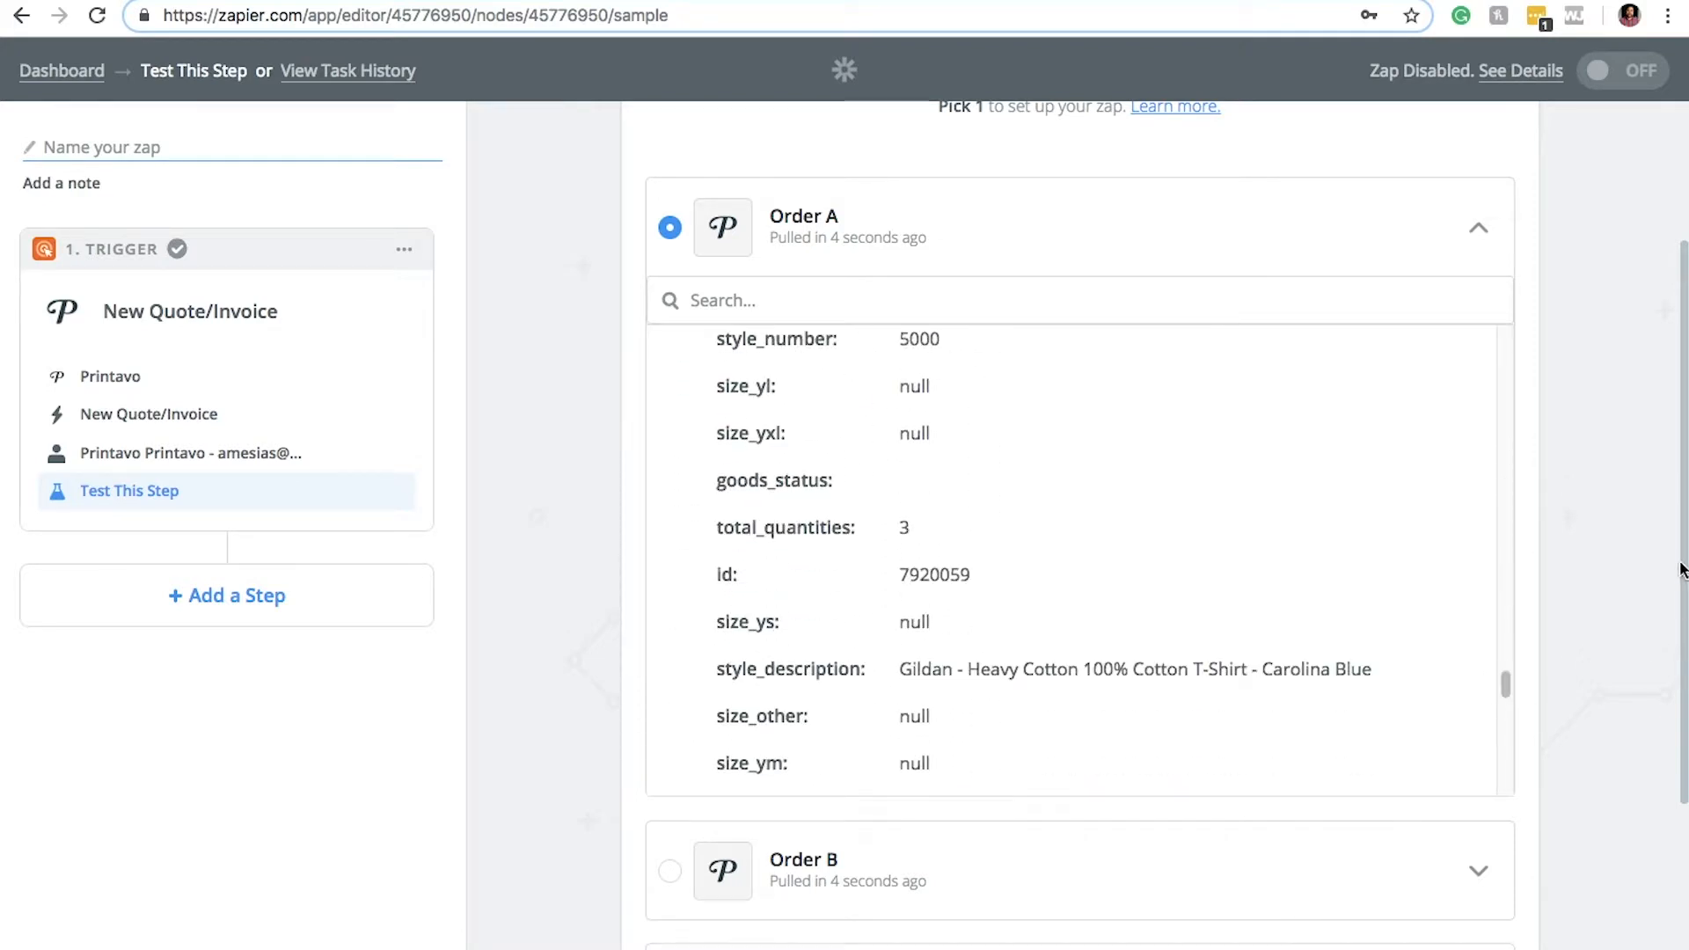
scroll(1680, 557, down, 1)
scroll(1680, 557, down, 2)
drag(1502, 547, 1506, 589)
scroll(1548, 747, down, 2)
click(1466, 896)
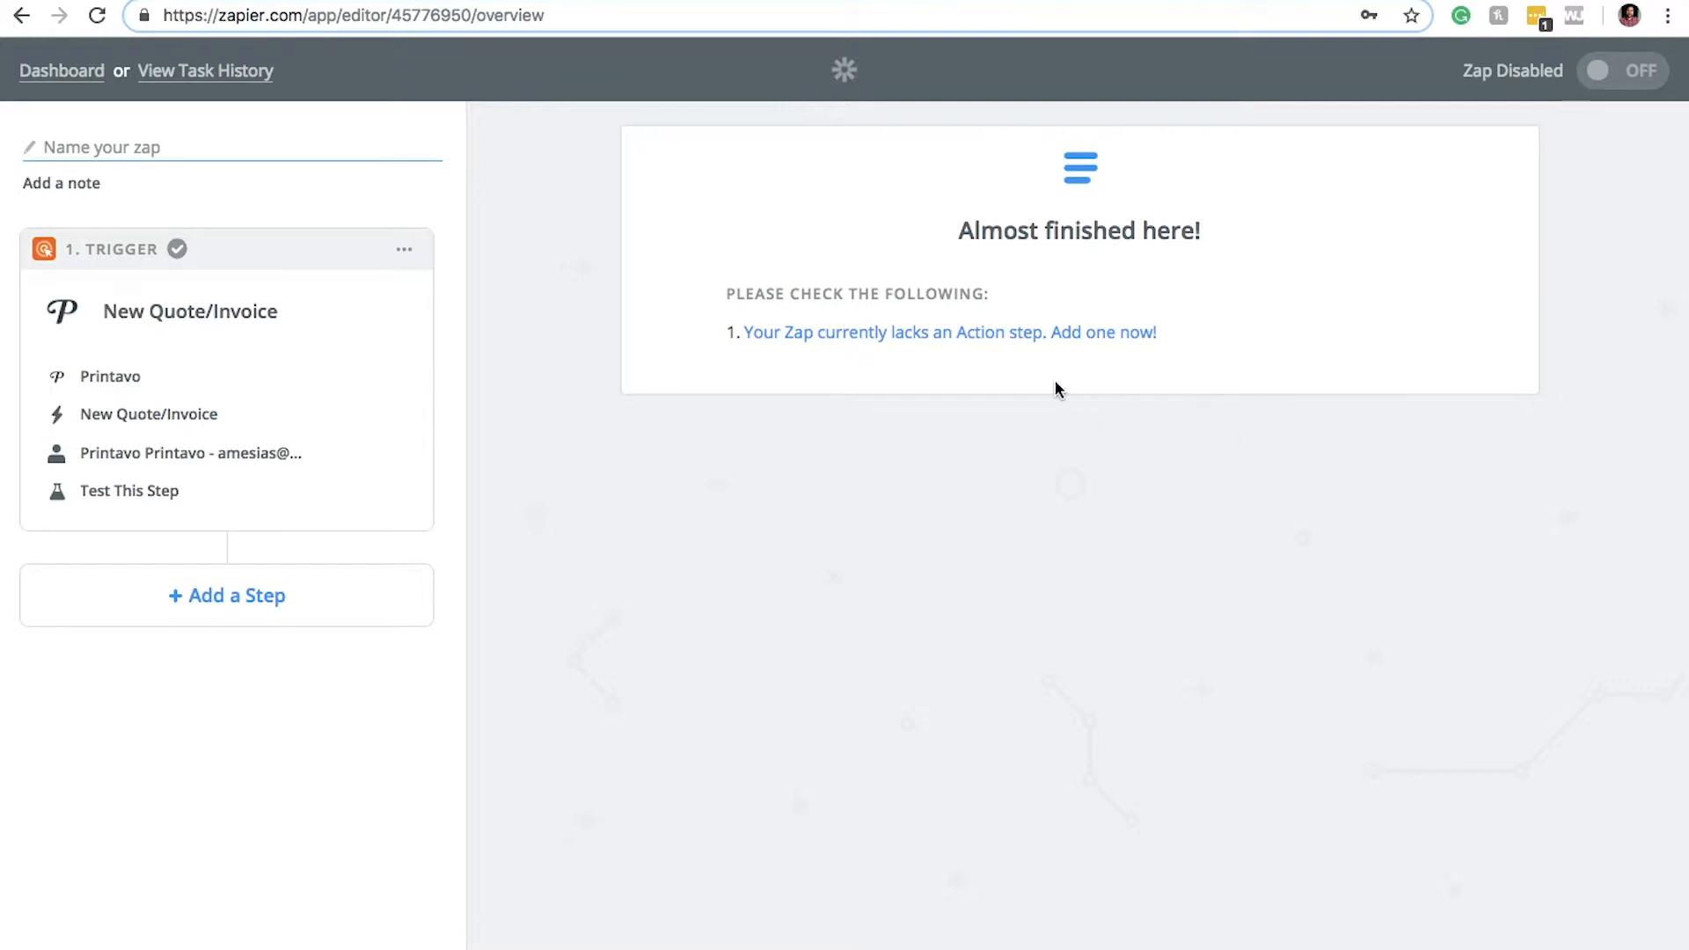
Add the missing action step to the zap and choose Google Sheets as its app.
click(906, 340)
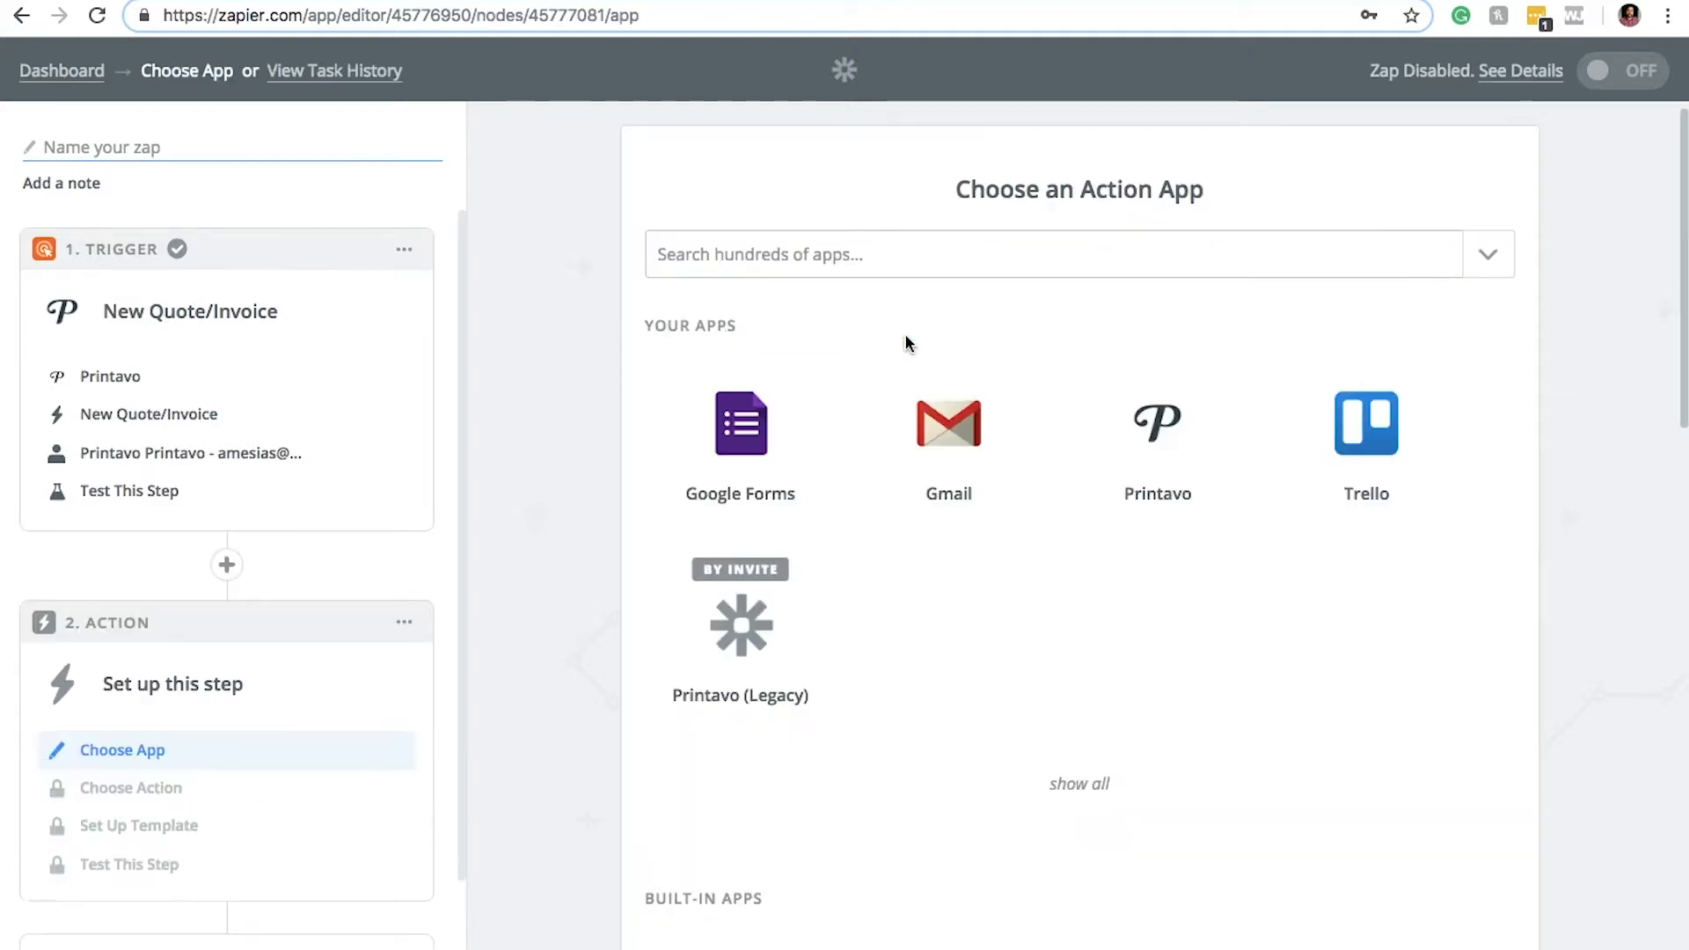
click(845, 256)
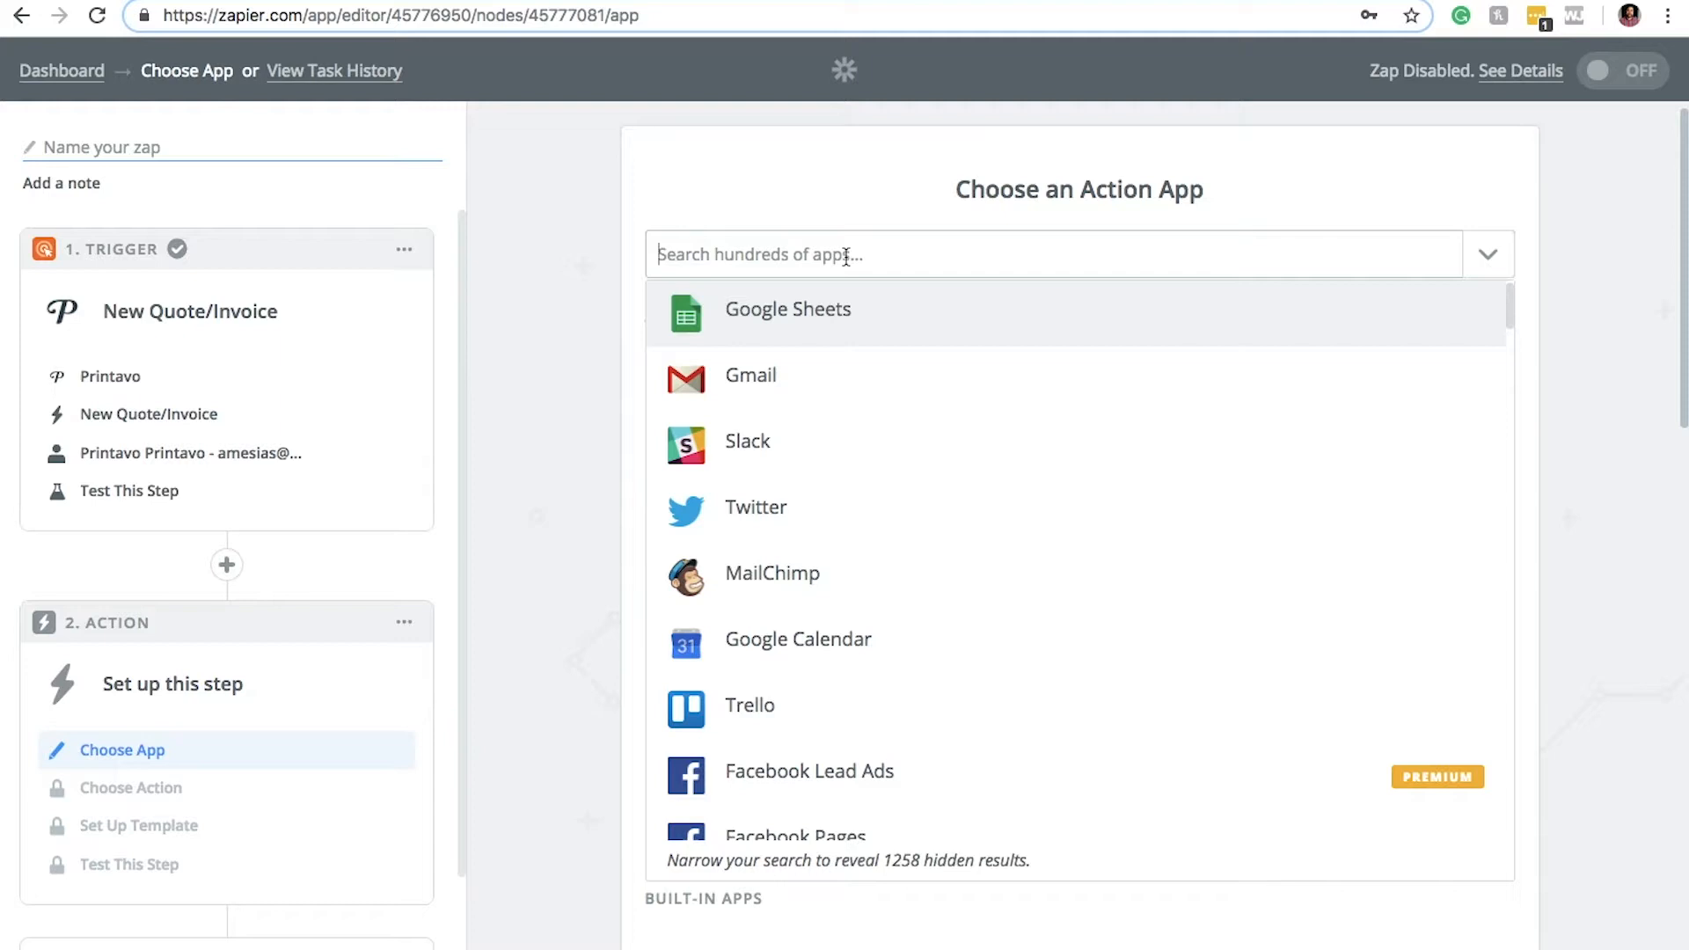
click(831, 333)
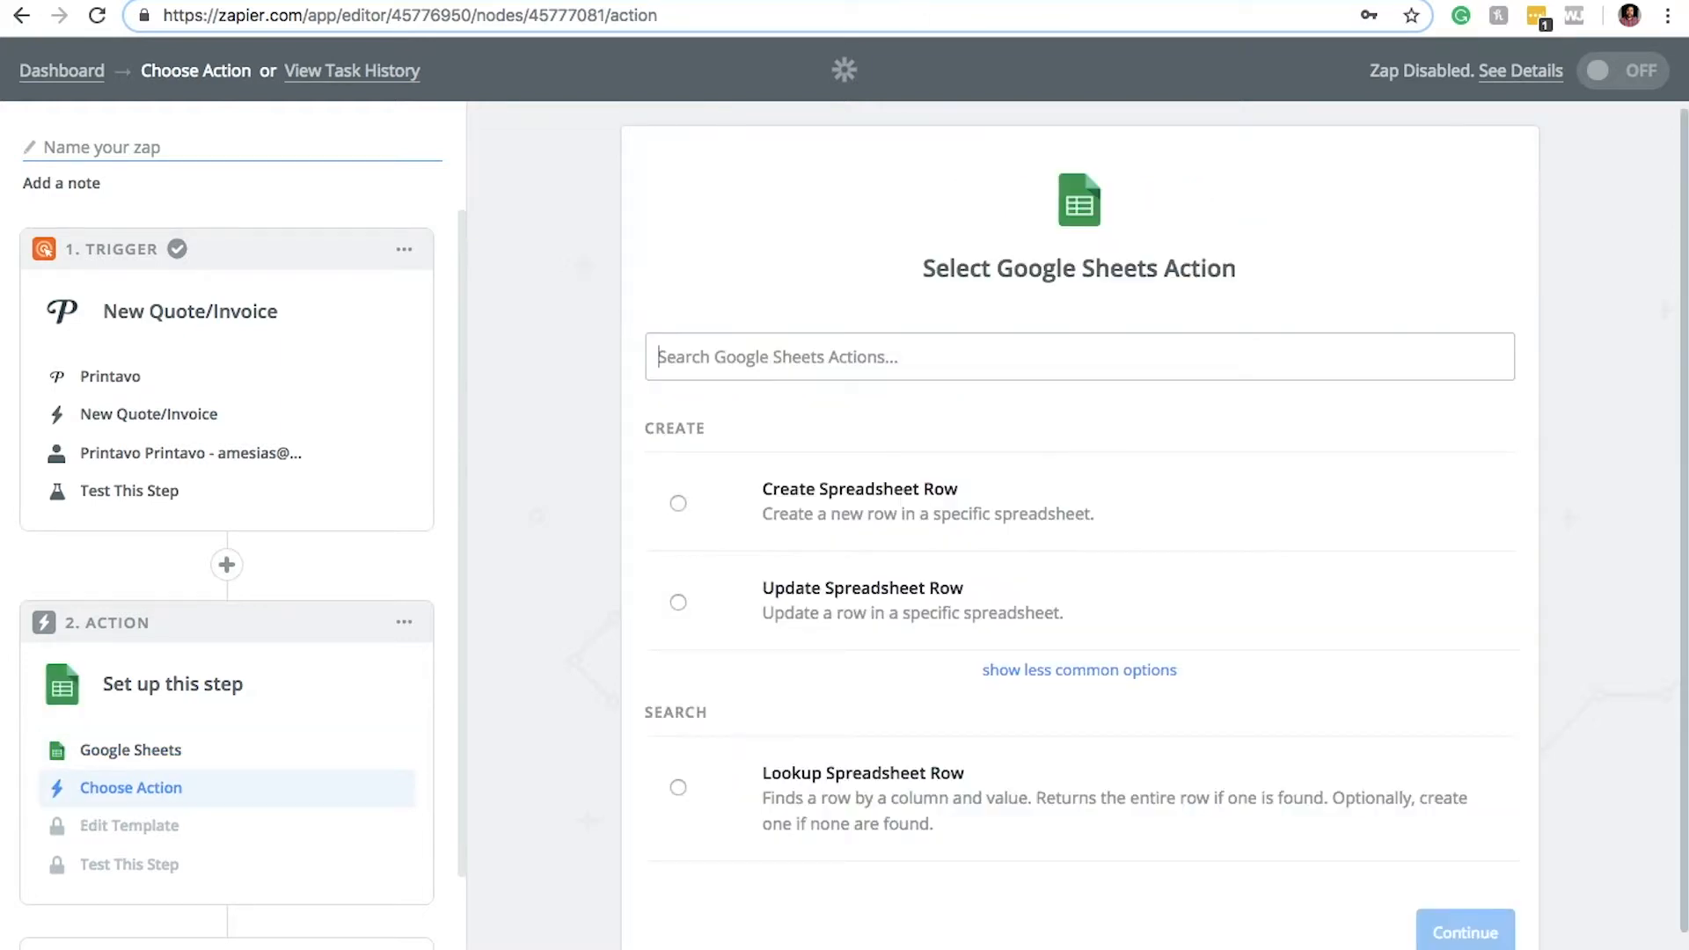
Check the column headers in the Printavo to Sheets spreadsheet, and save Create Spreadsheet Row as the zap's action.
click(673, 2)
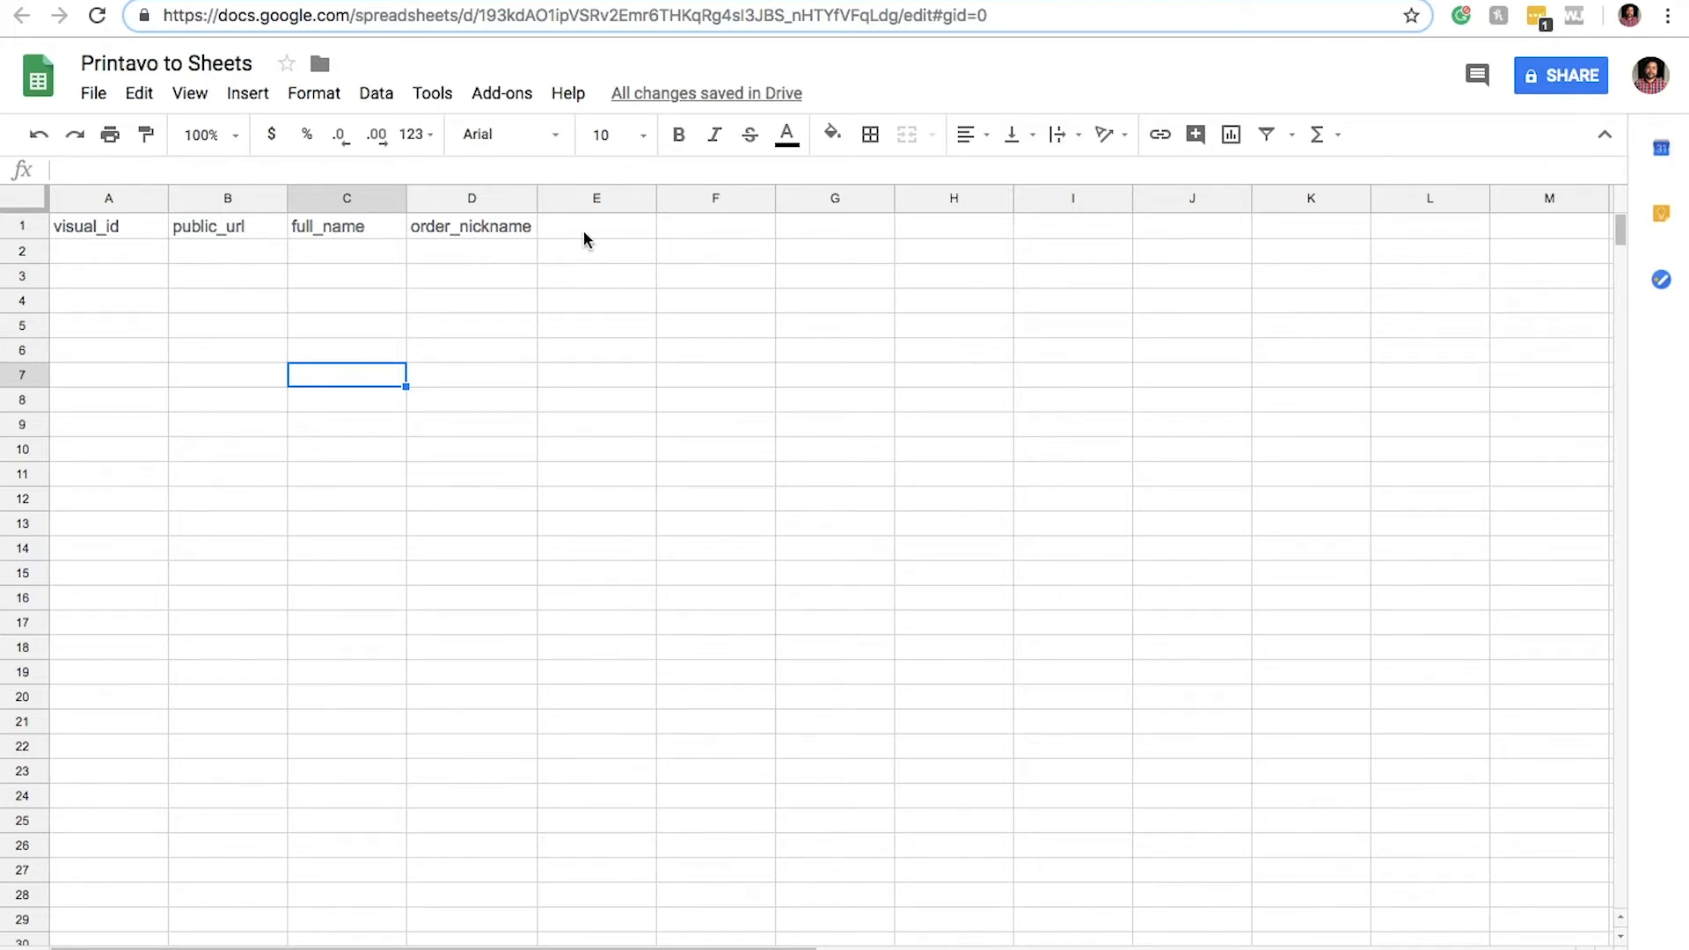
click(621, 2)
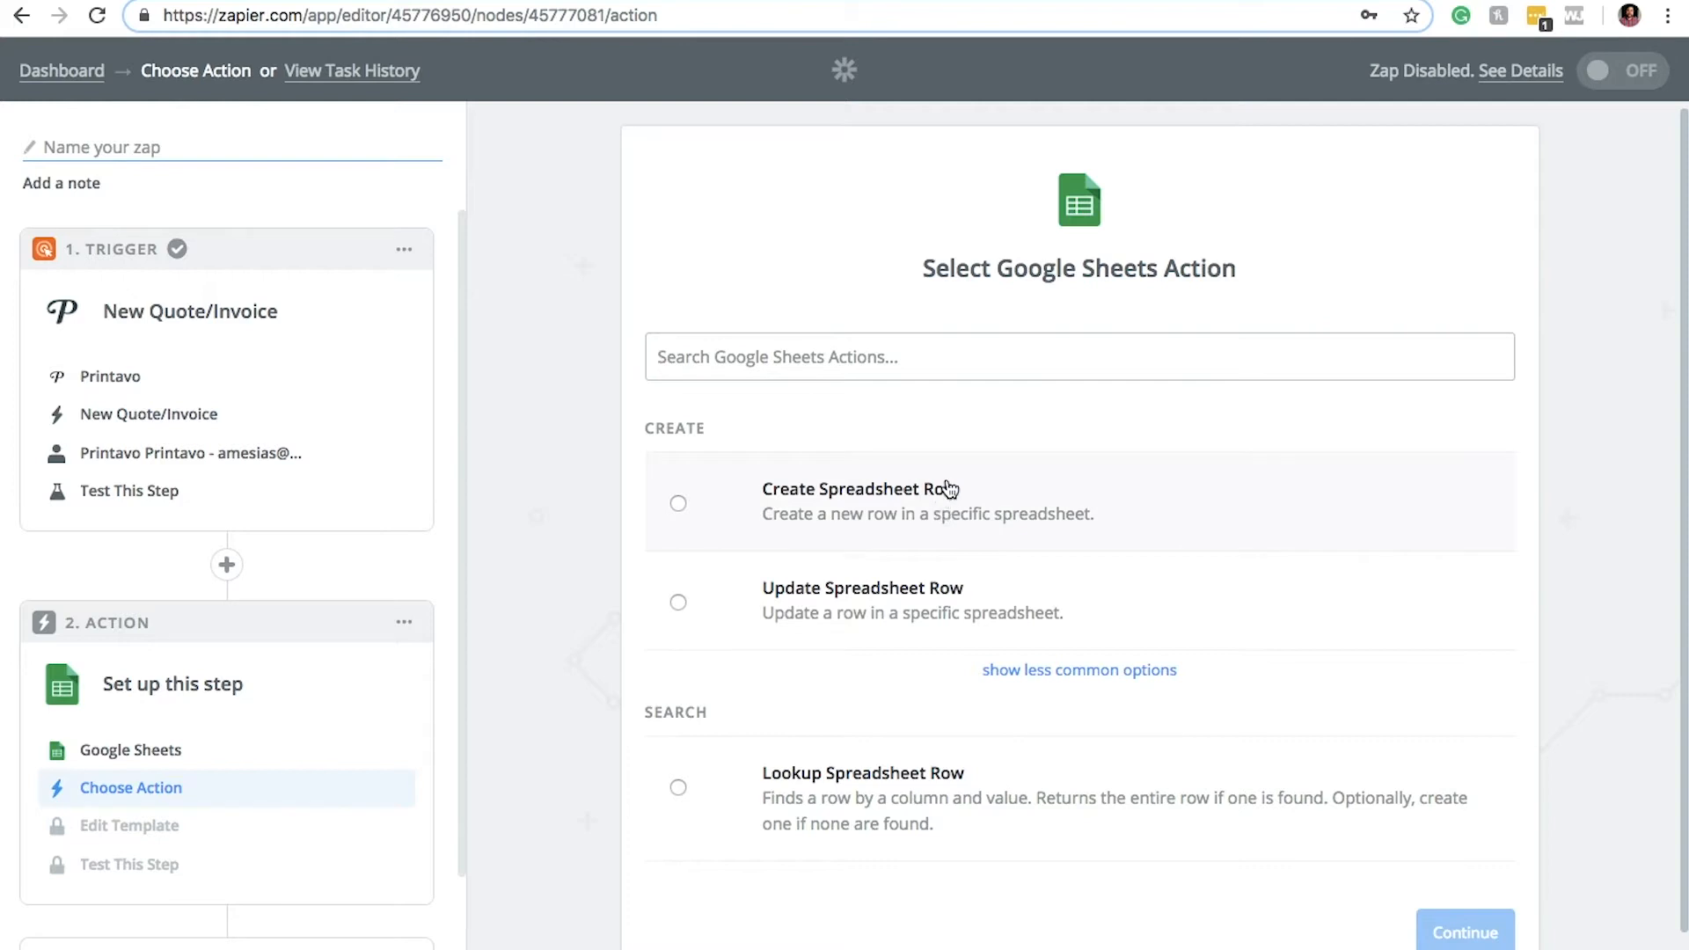
click(678, 504)
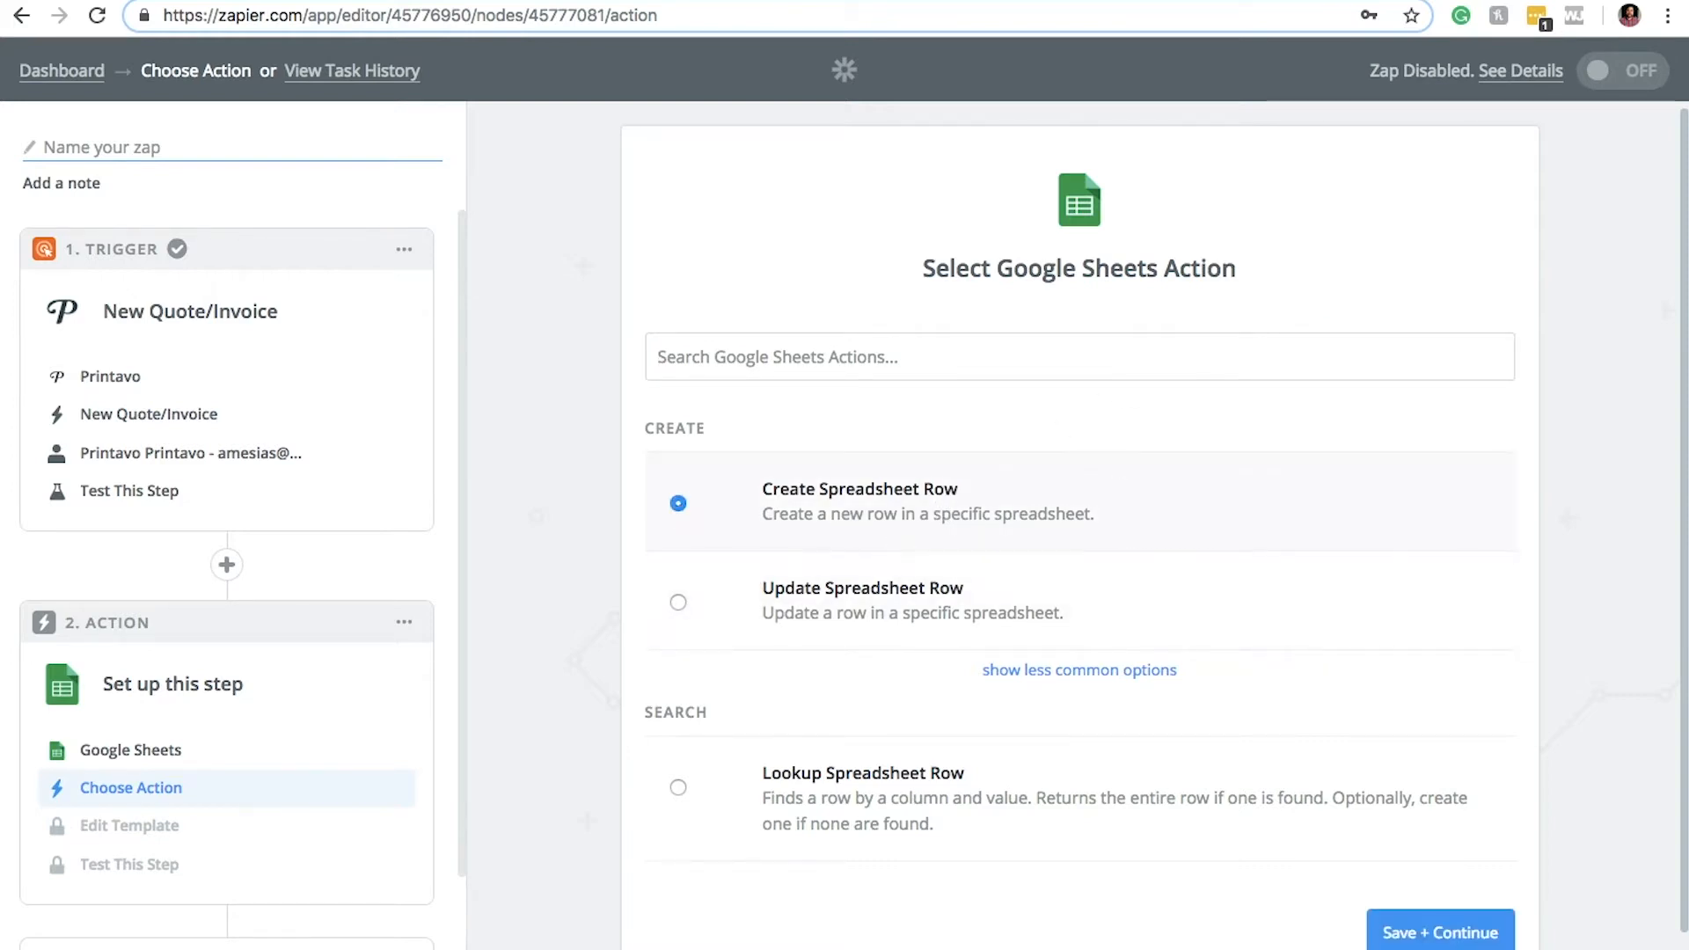
click(1440, 930)
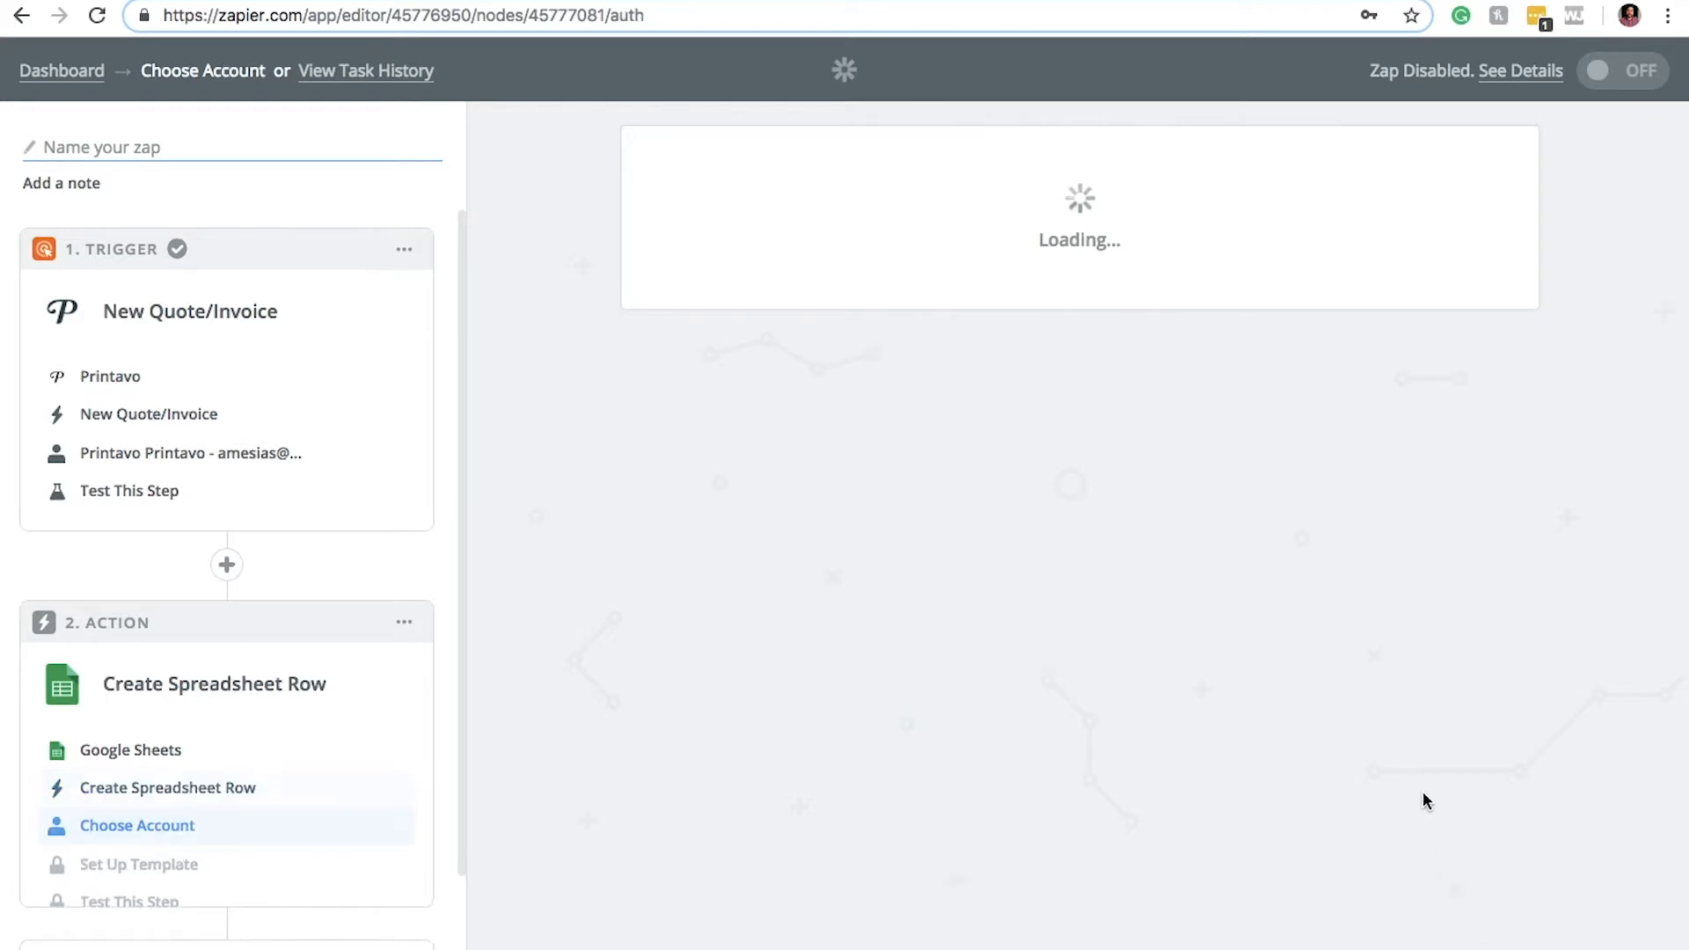
Connect the Printavo-domain Google account to Google Sheets with access allowed, test the connection and save it for the action.
click(757, 379)
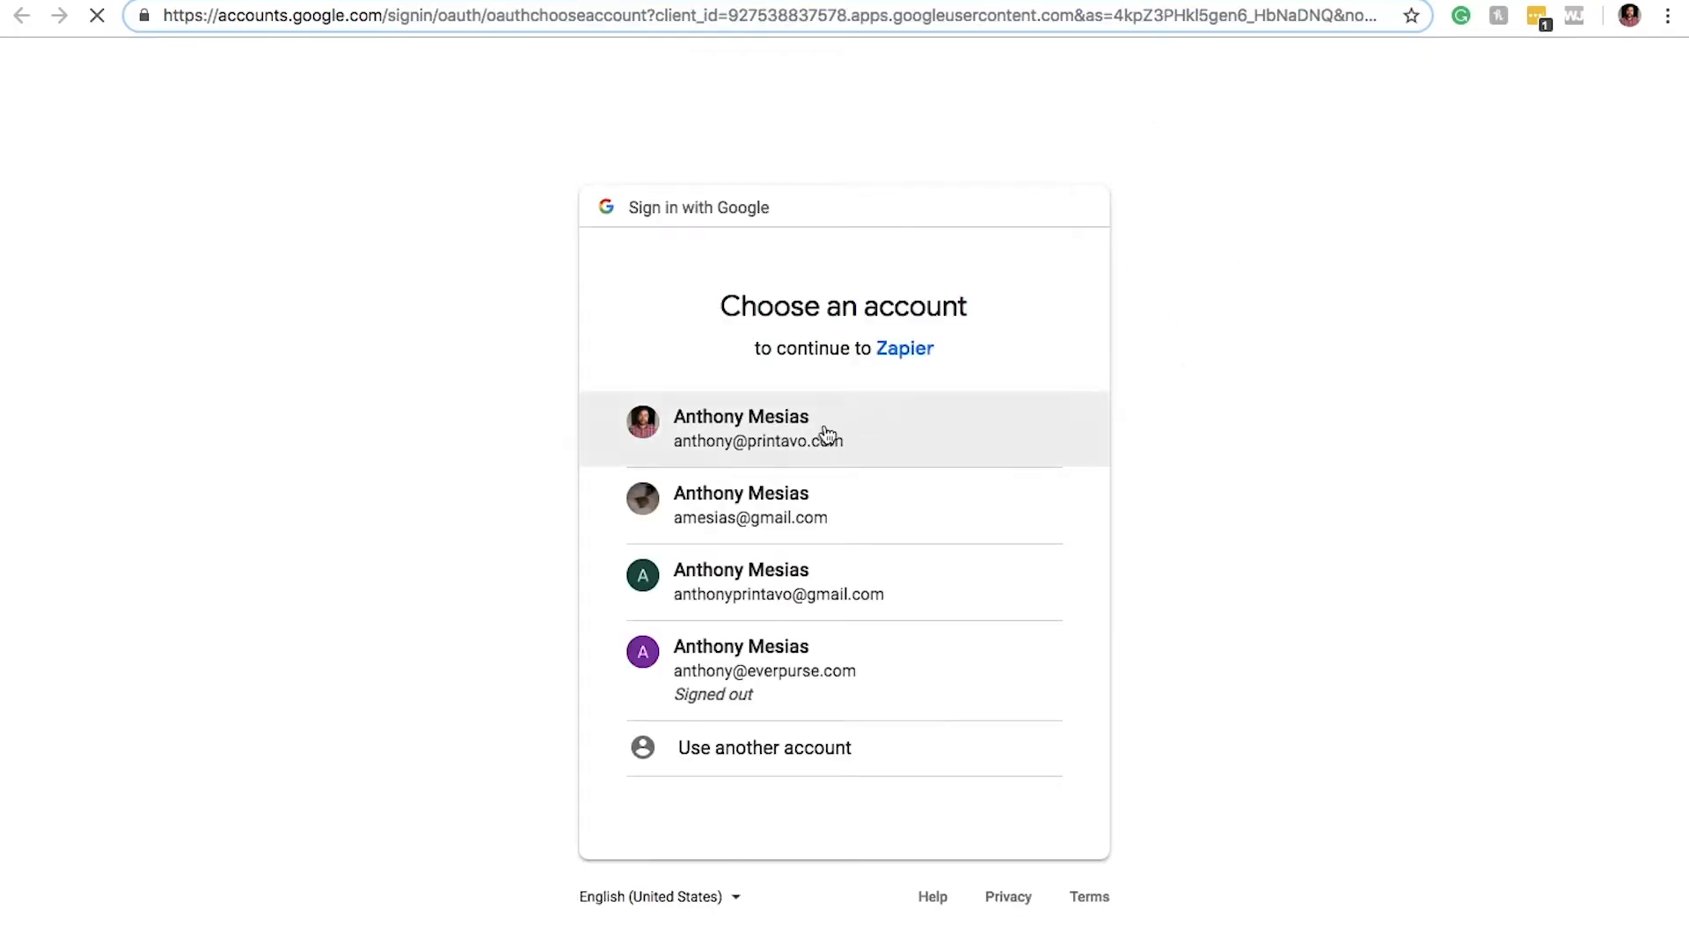
click(836, 426)
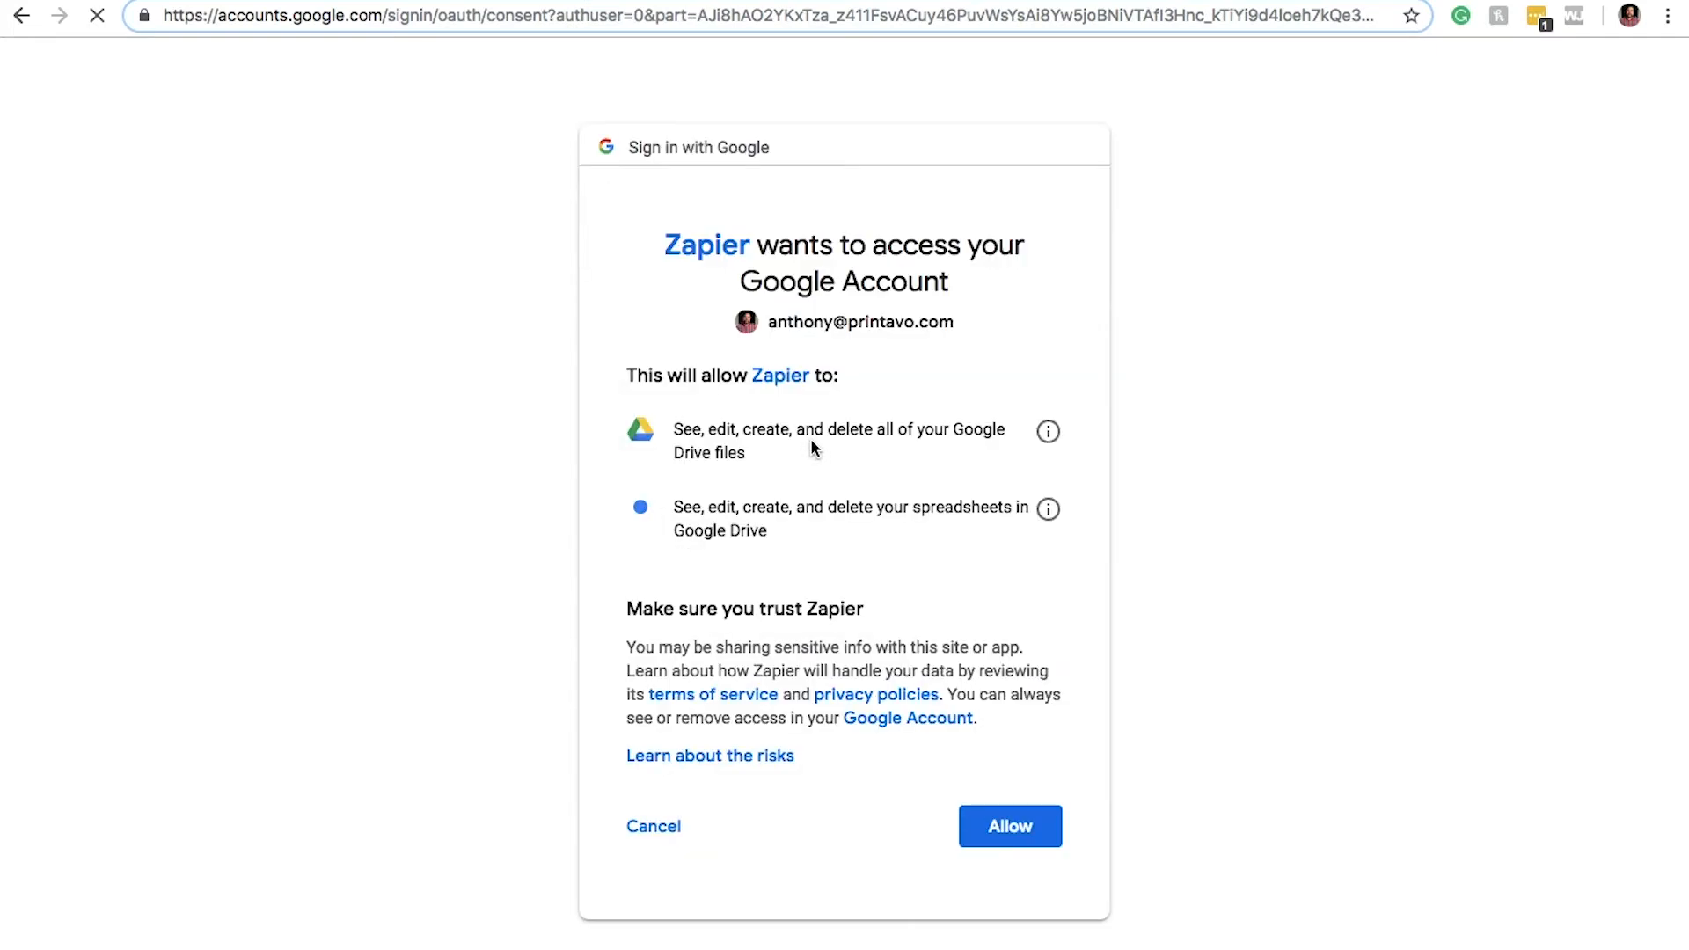
click(1001, 830)
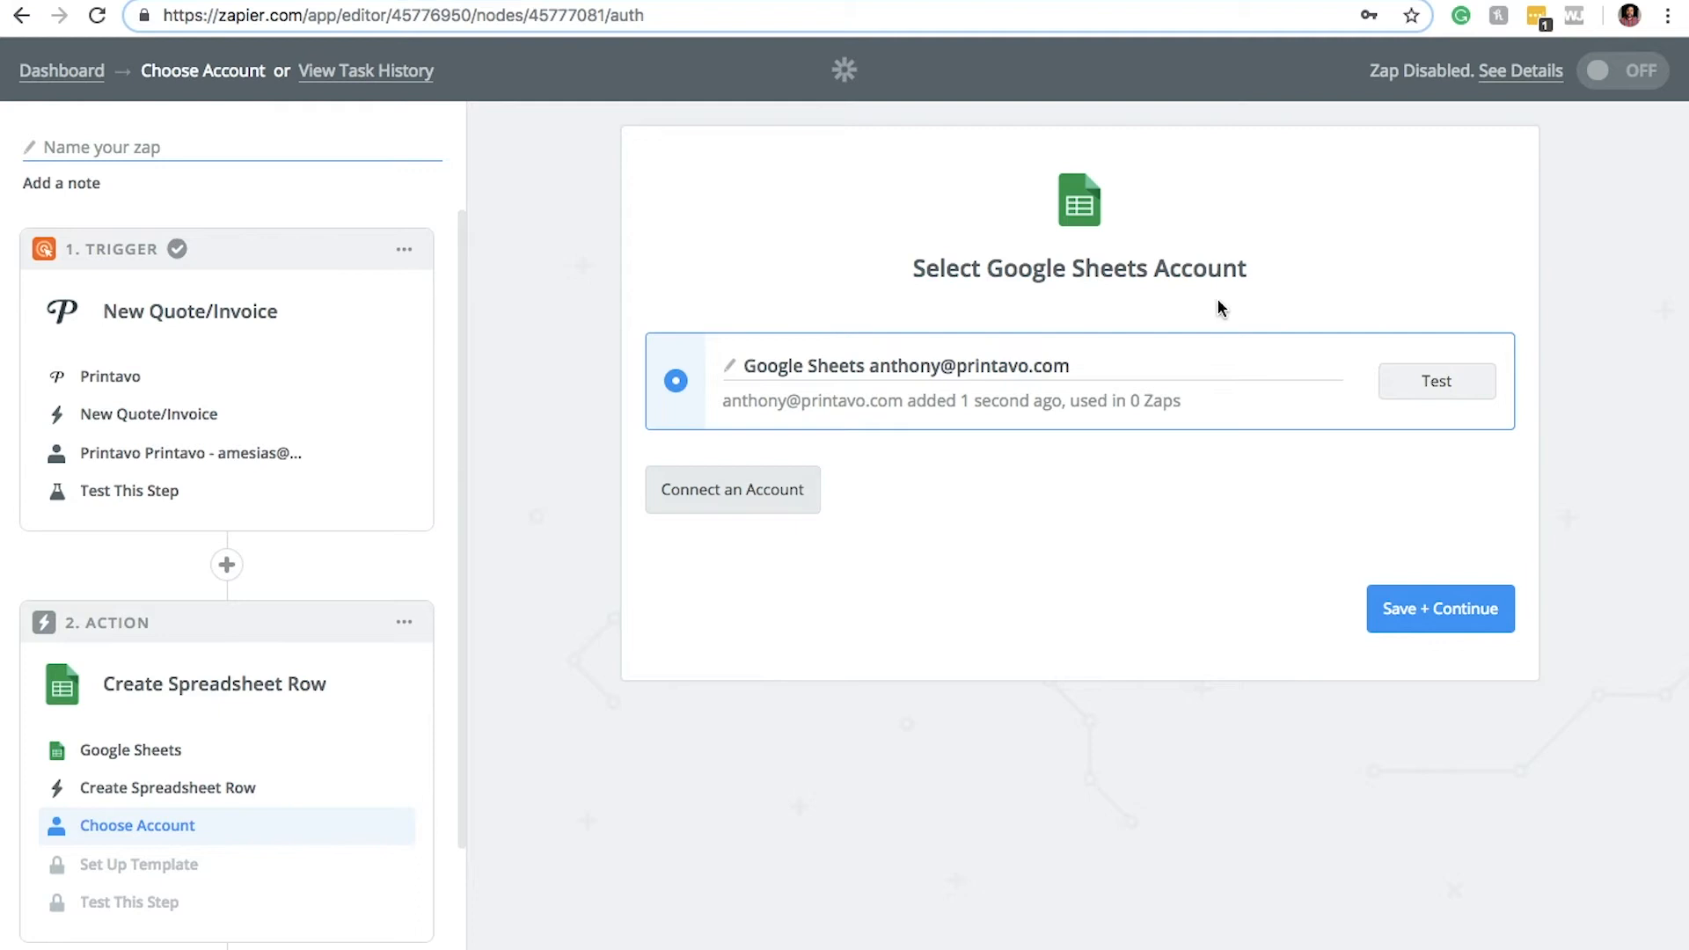
click(1407, 381)
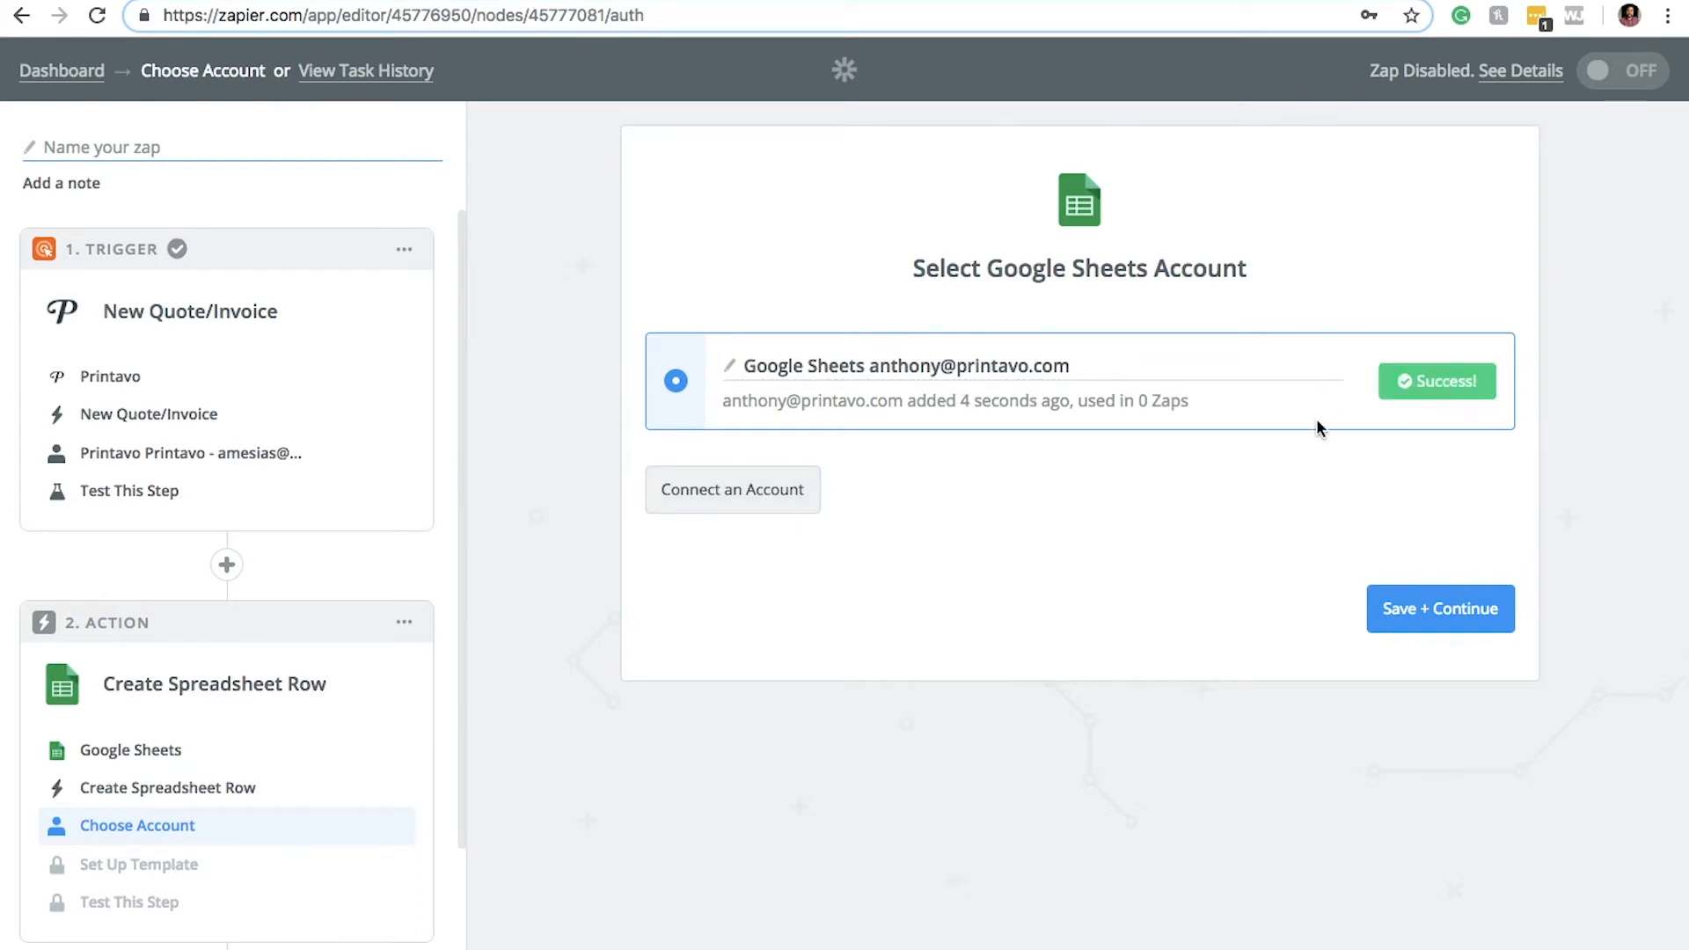
click(1416, 616)
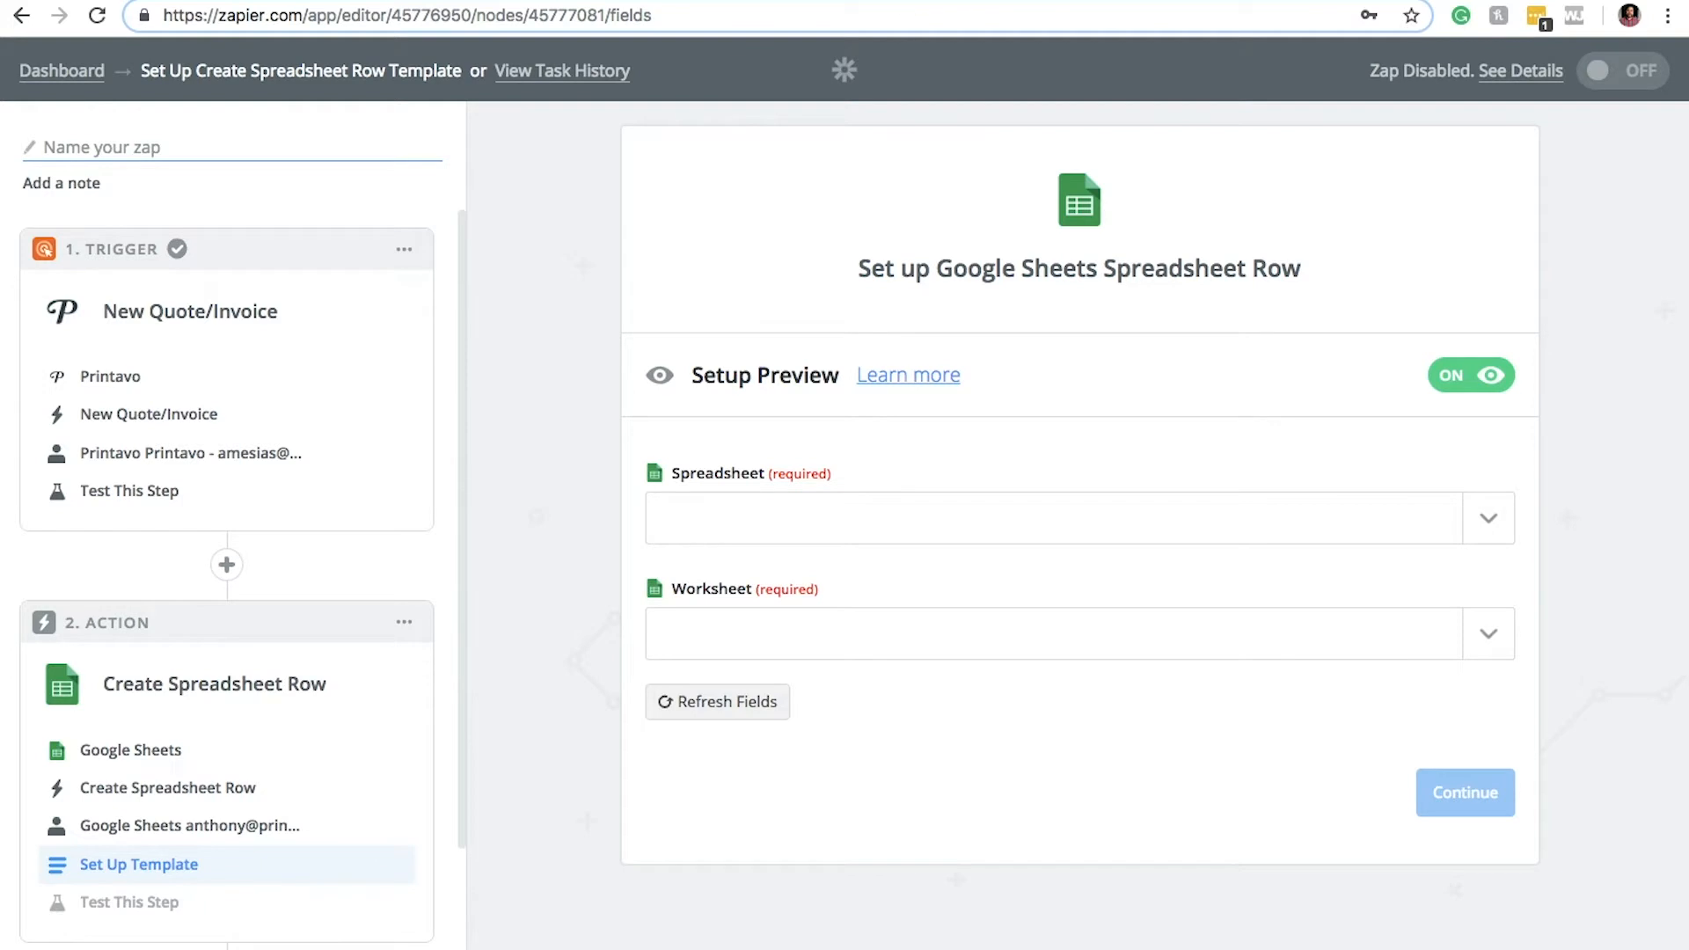
Set the action's spreadsheet to Printavo to Sheets and its worksheet to Sheet1.
click(1488, 521)
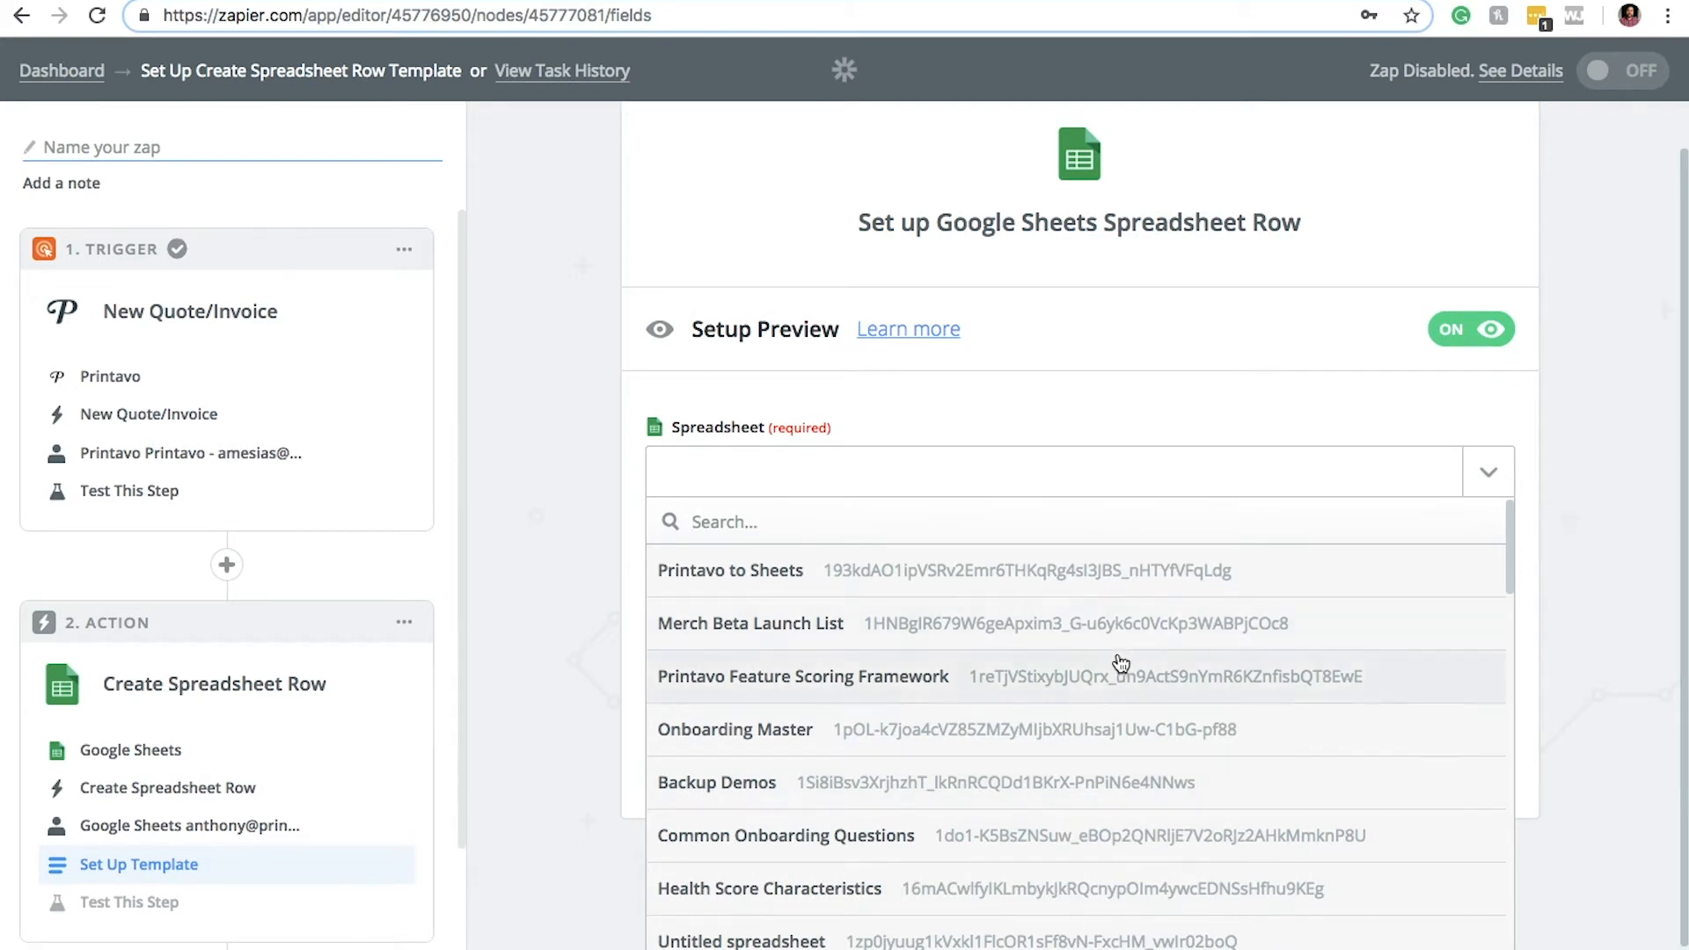
click(726, 580)
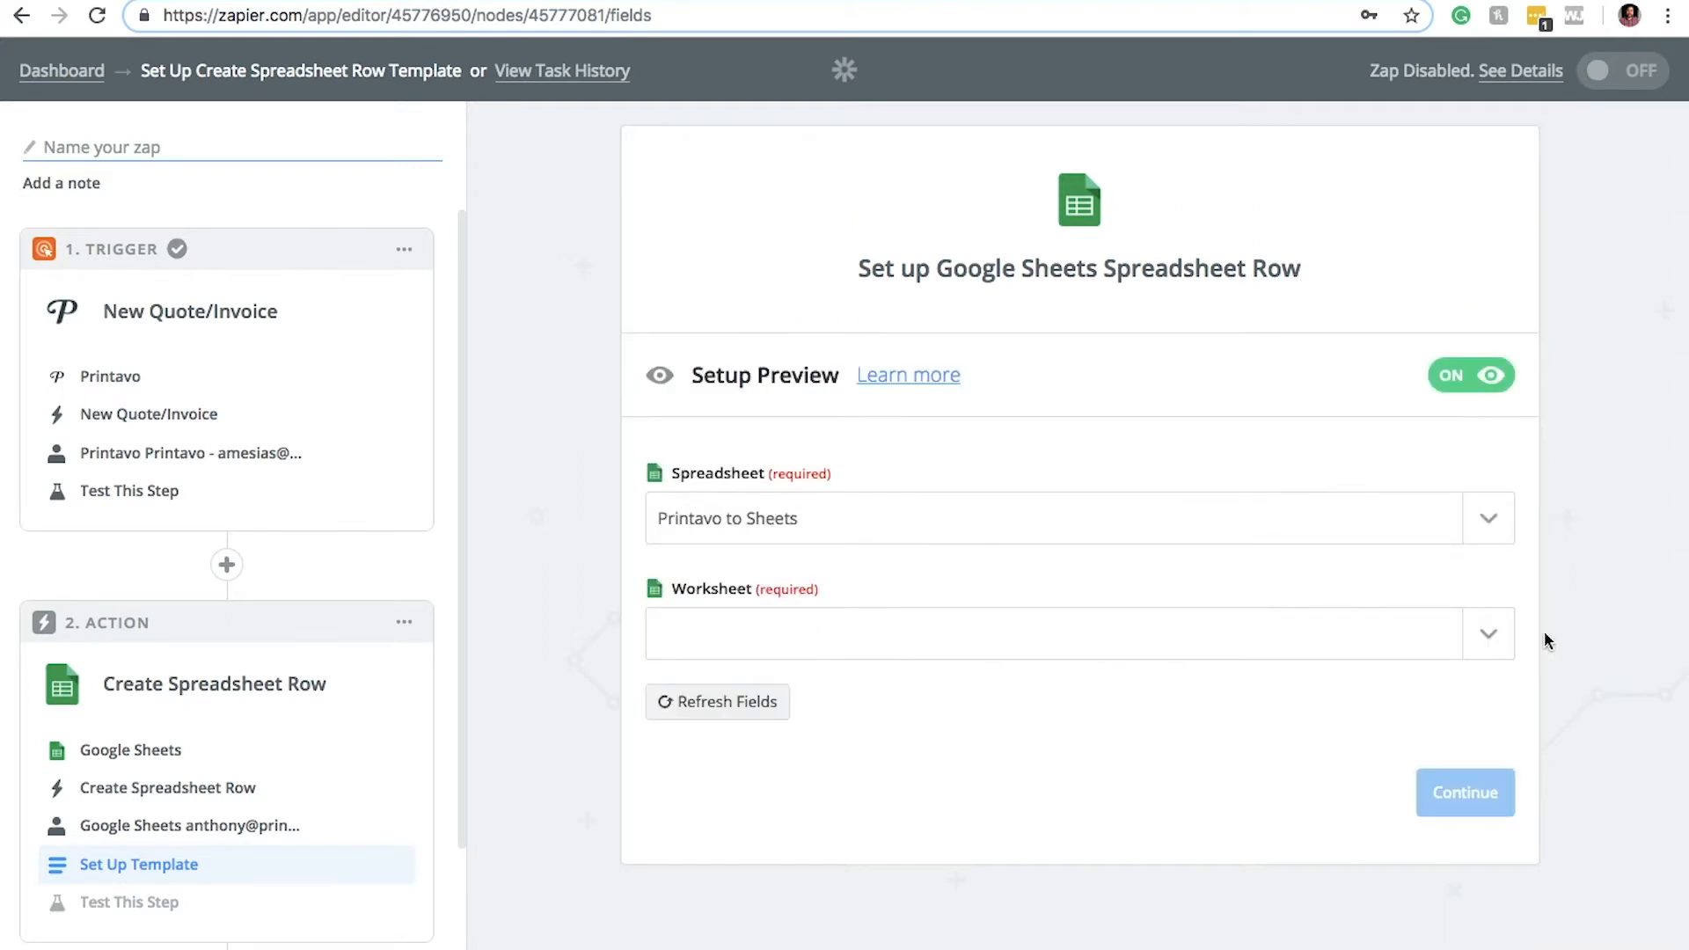
click(1488, 633)
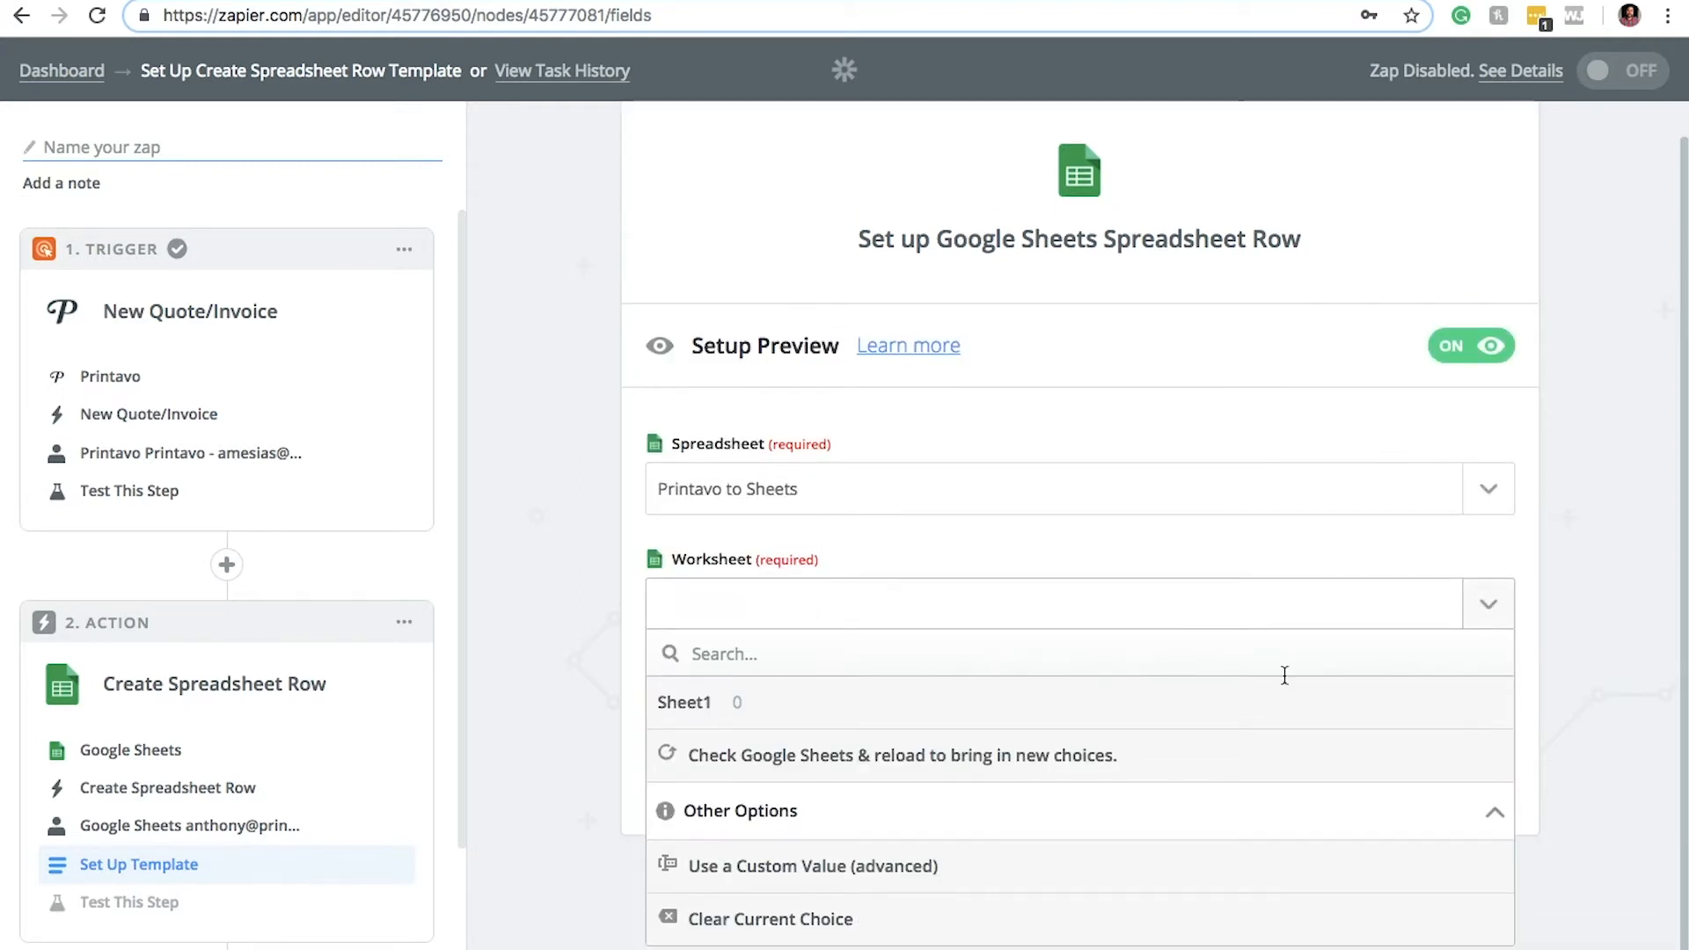
click(774, 712)
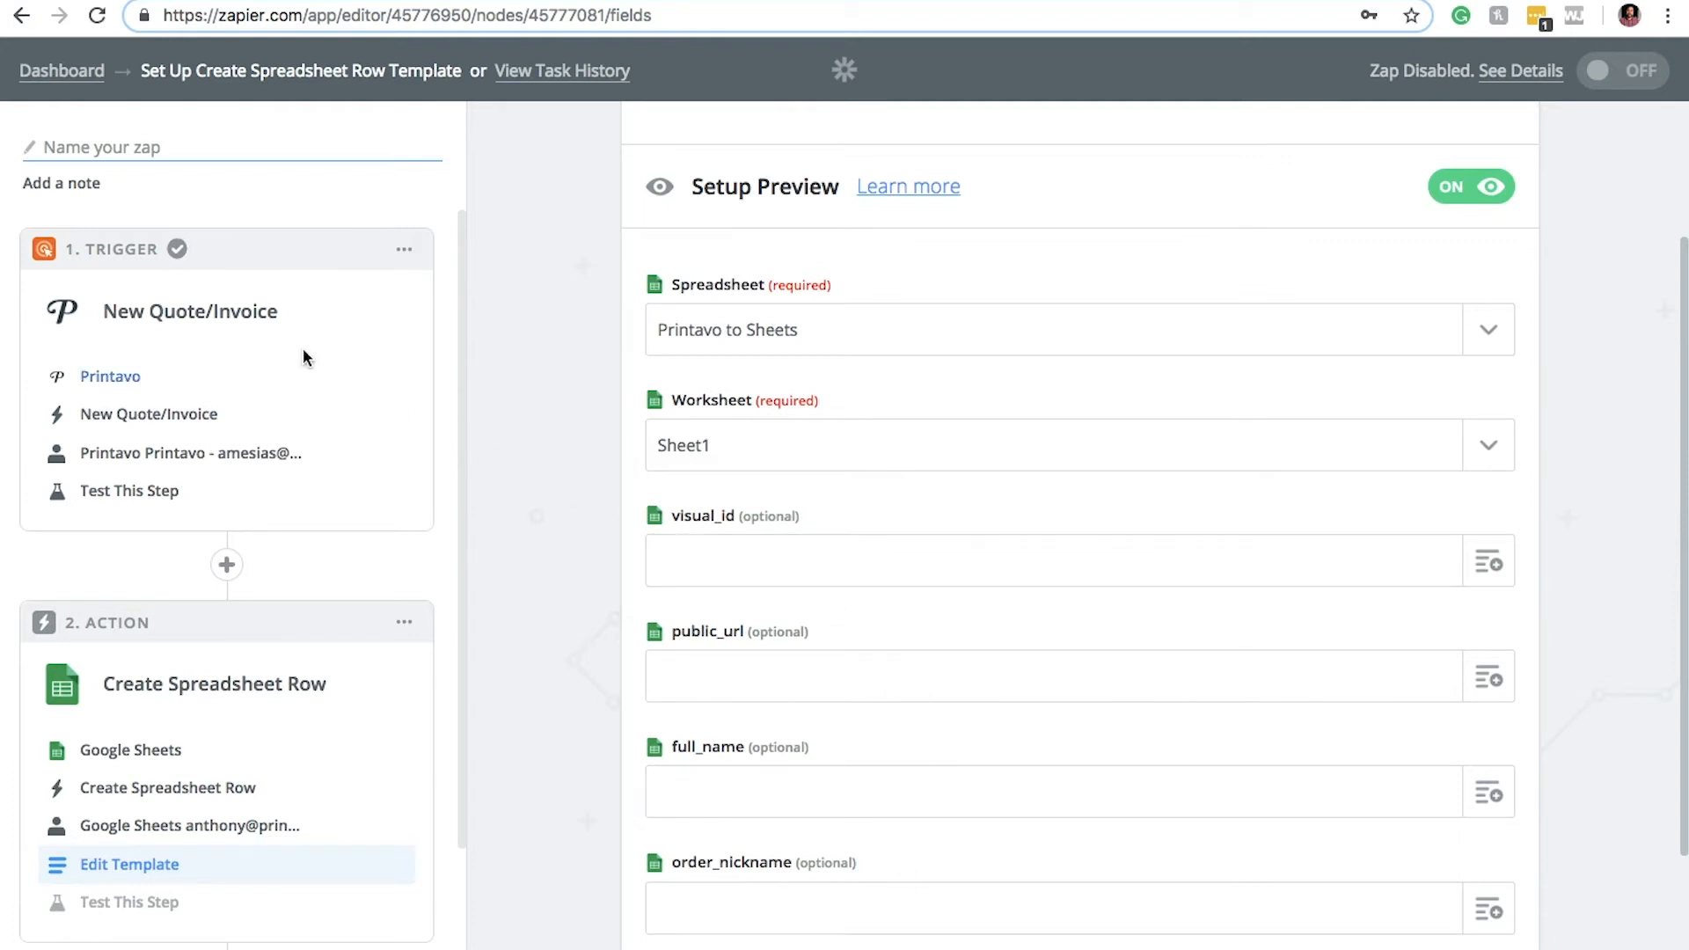
Map the visual_id column to the Visual ID value from the New Quote/Invoice trigger.
click(712, 560)
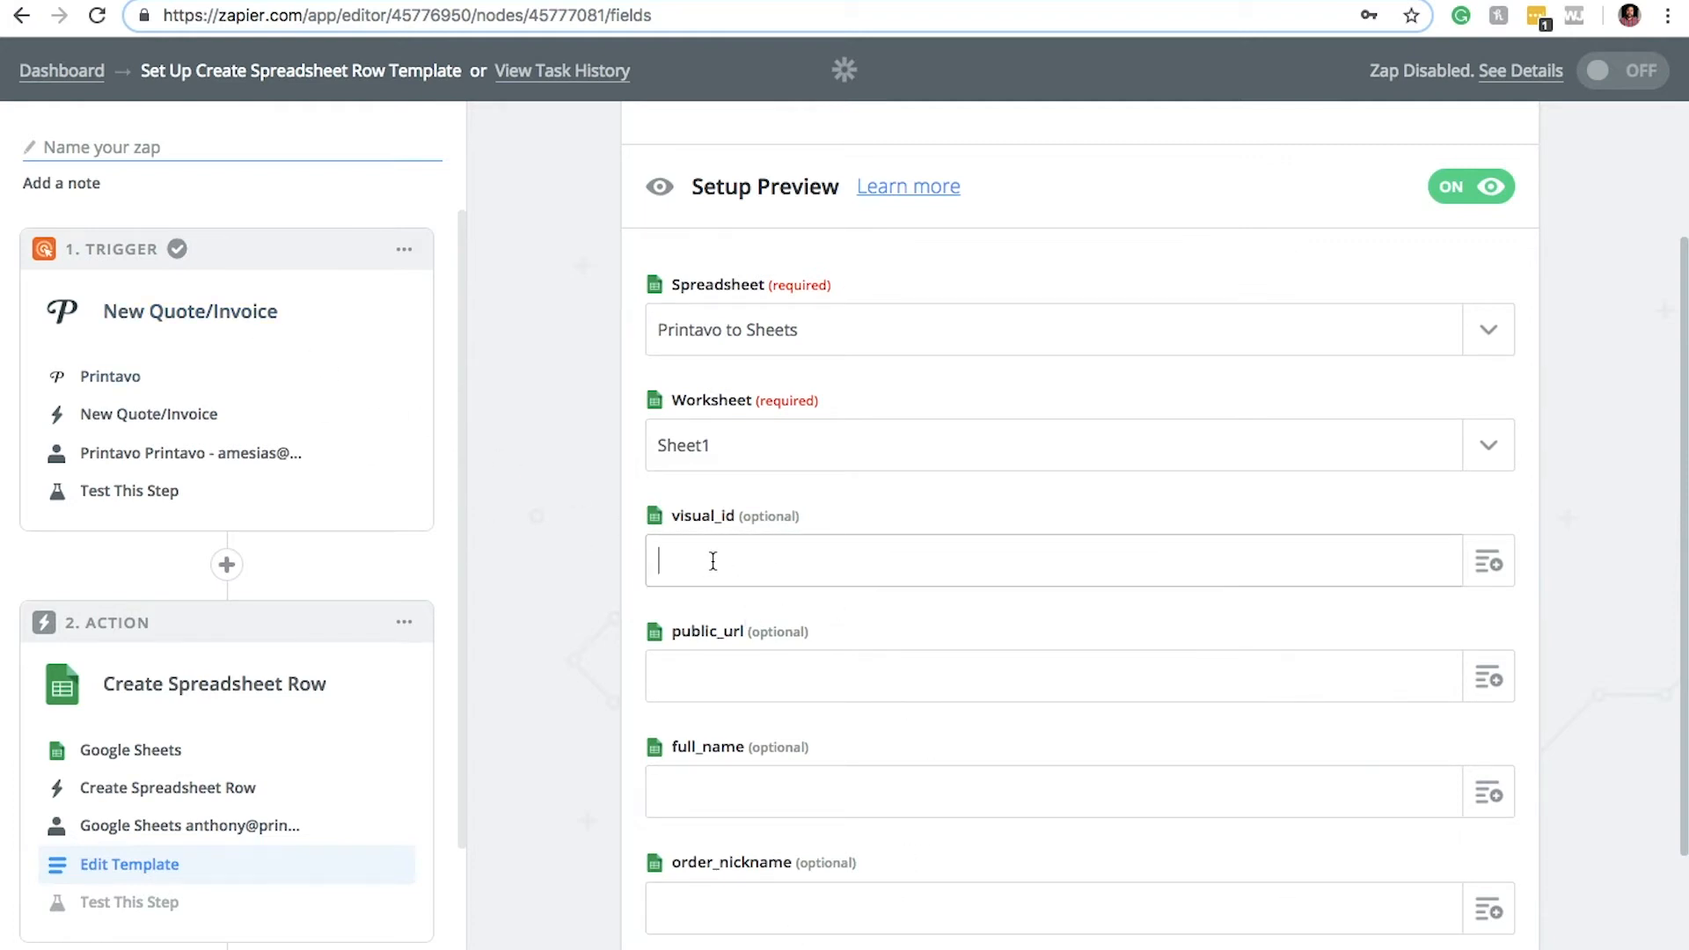
click(1487, 565)
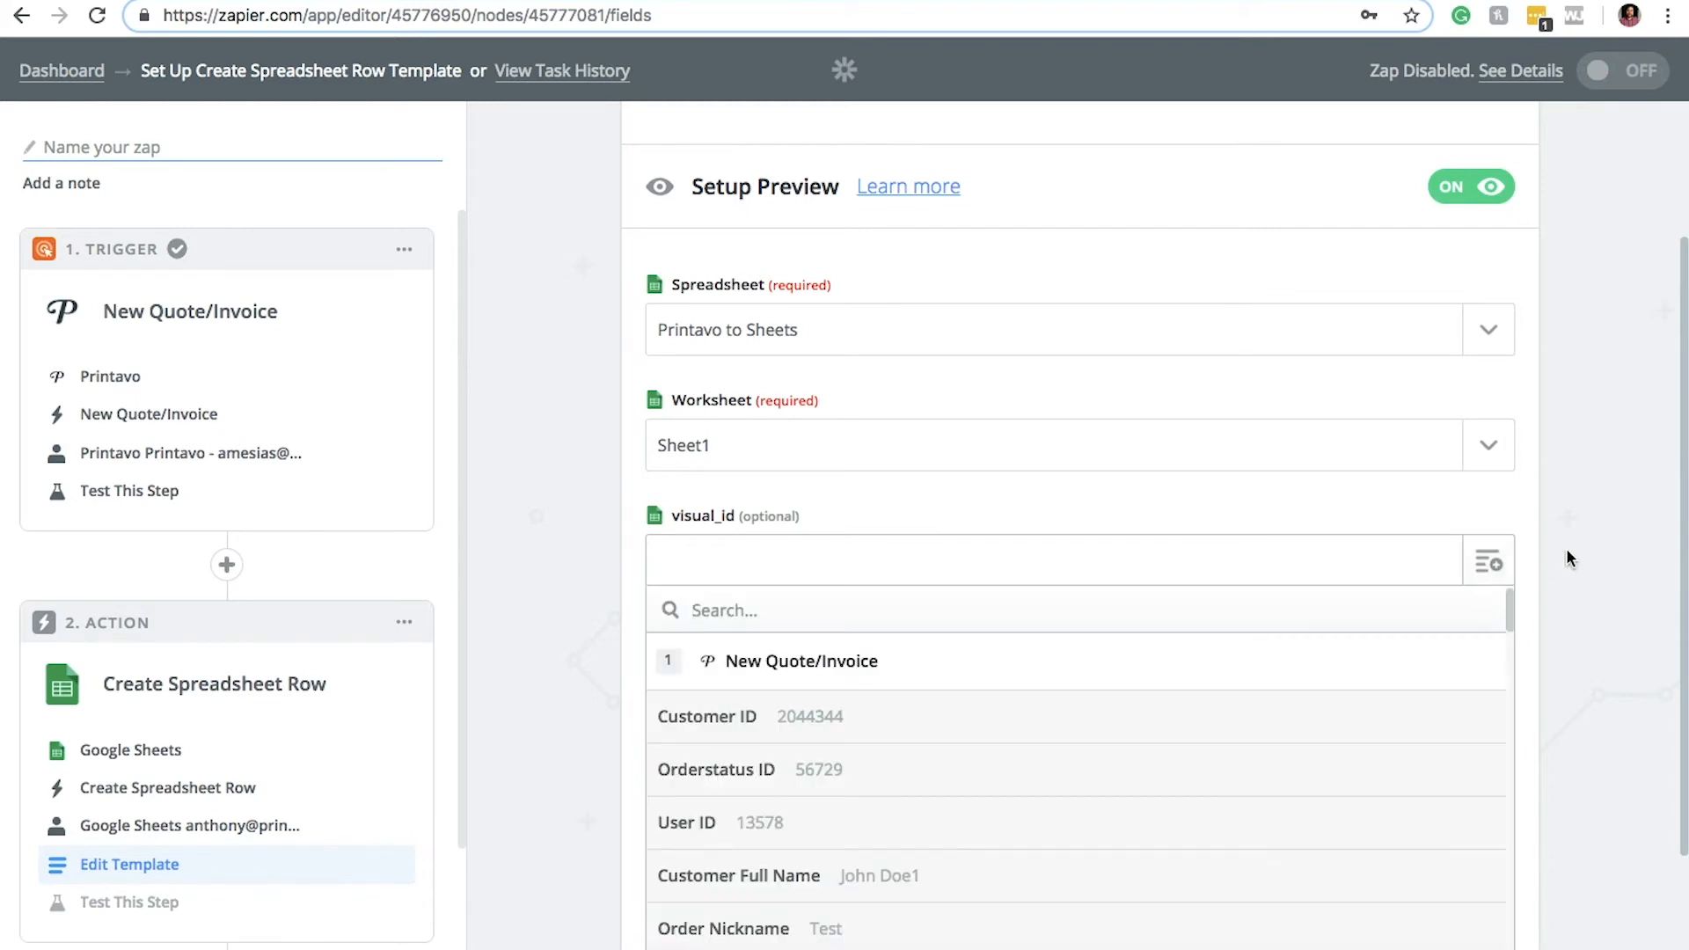
scroll(1570, 546, down, 3)
scroll(1231, 739, down, 1)
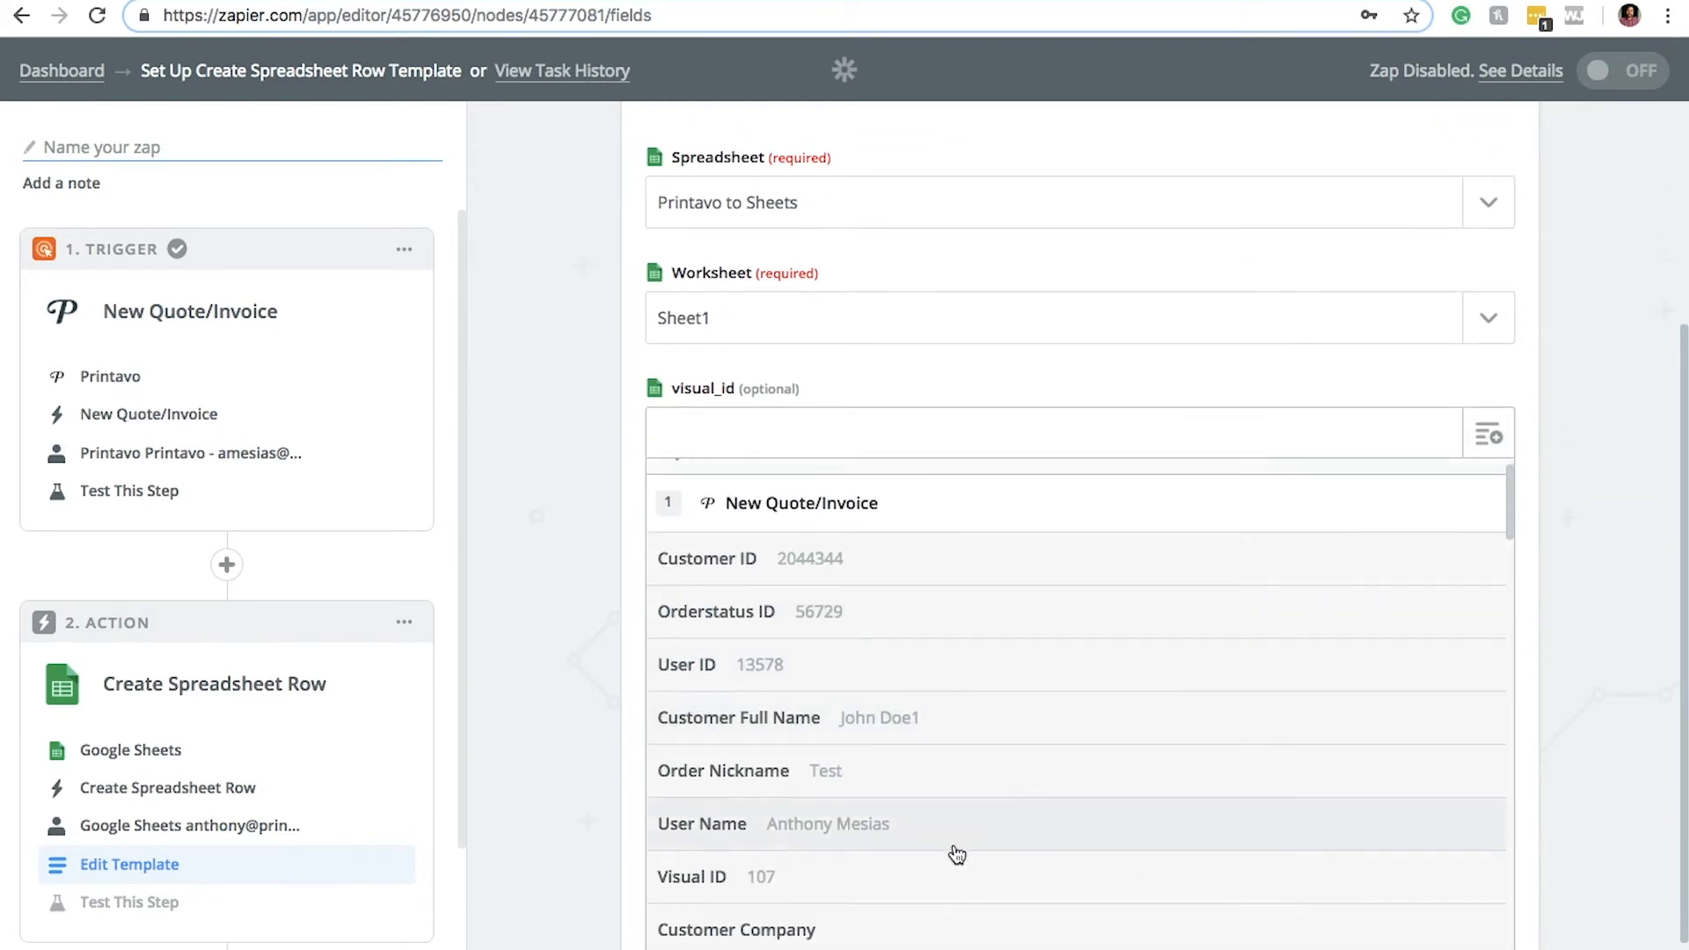
click(773, 879)
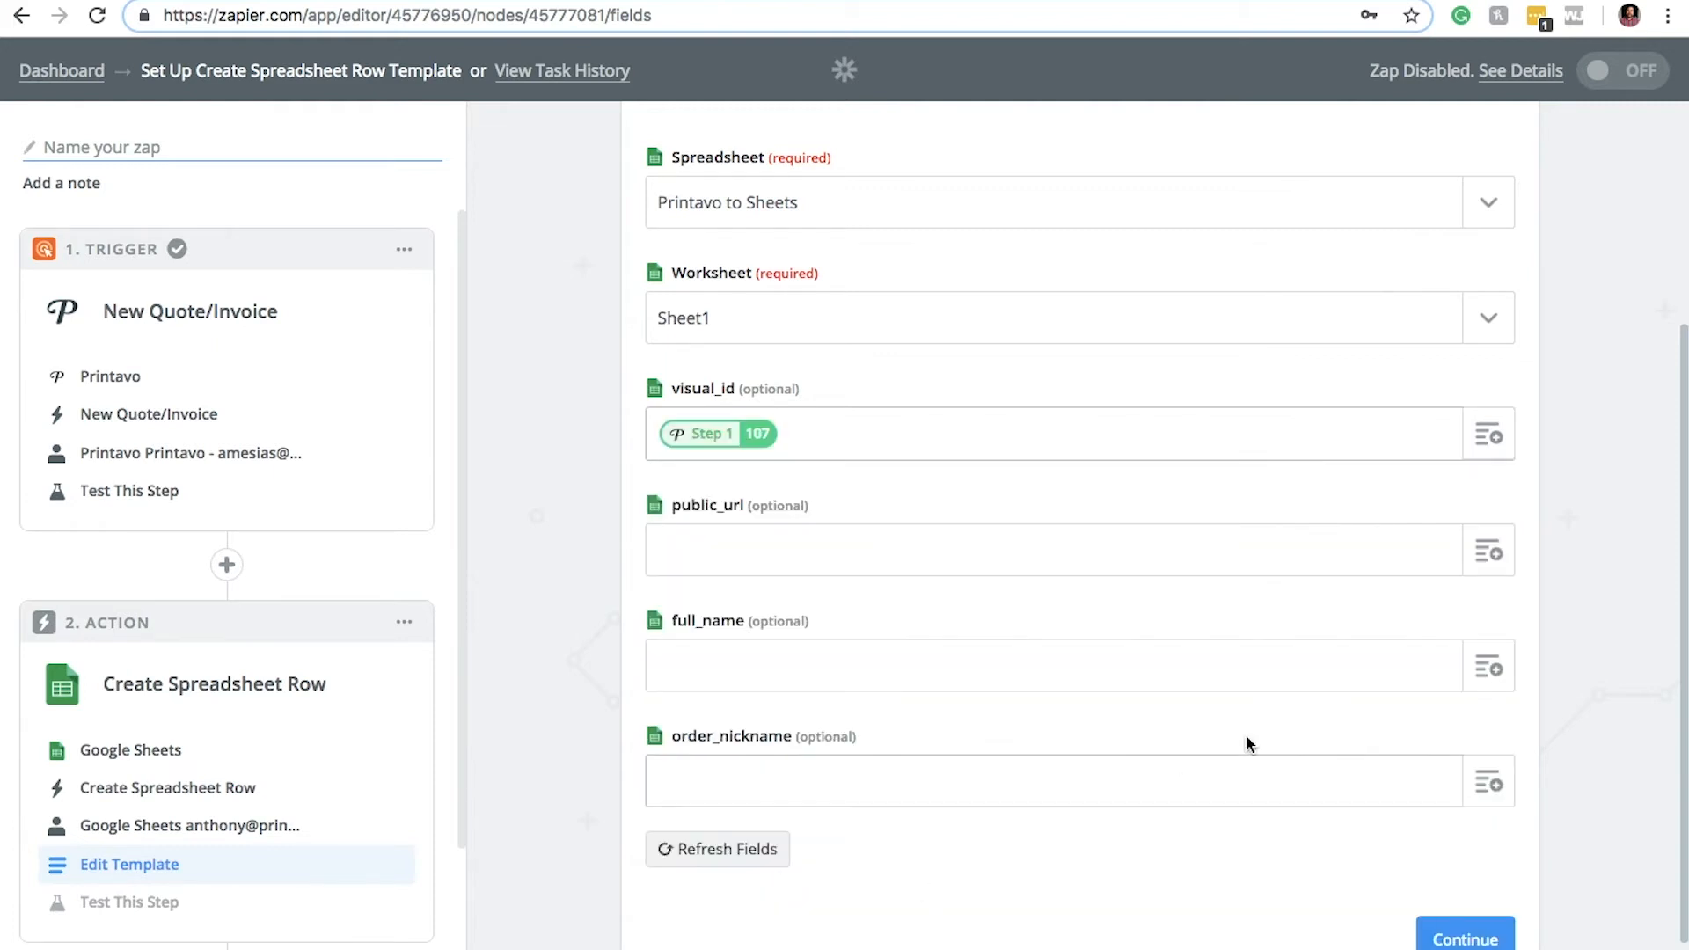
Map the public_url column to the Public URL value from the New Quote/Invoice trigger.
scroll(1557, 535, down, 1)
scroll(1562, 531, down, 1)
click(1489, 493)
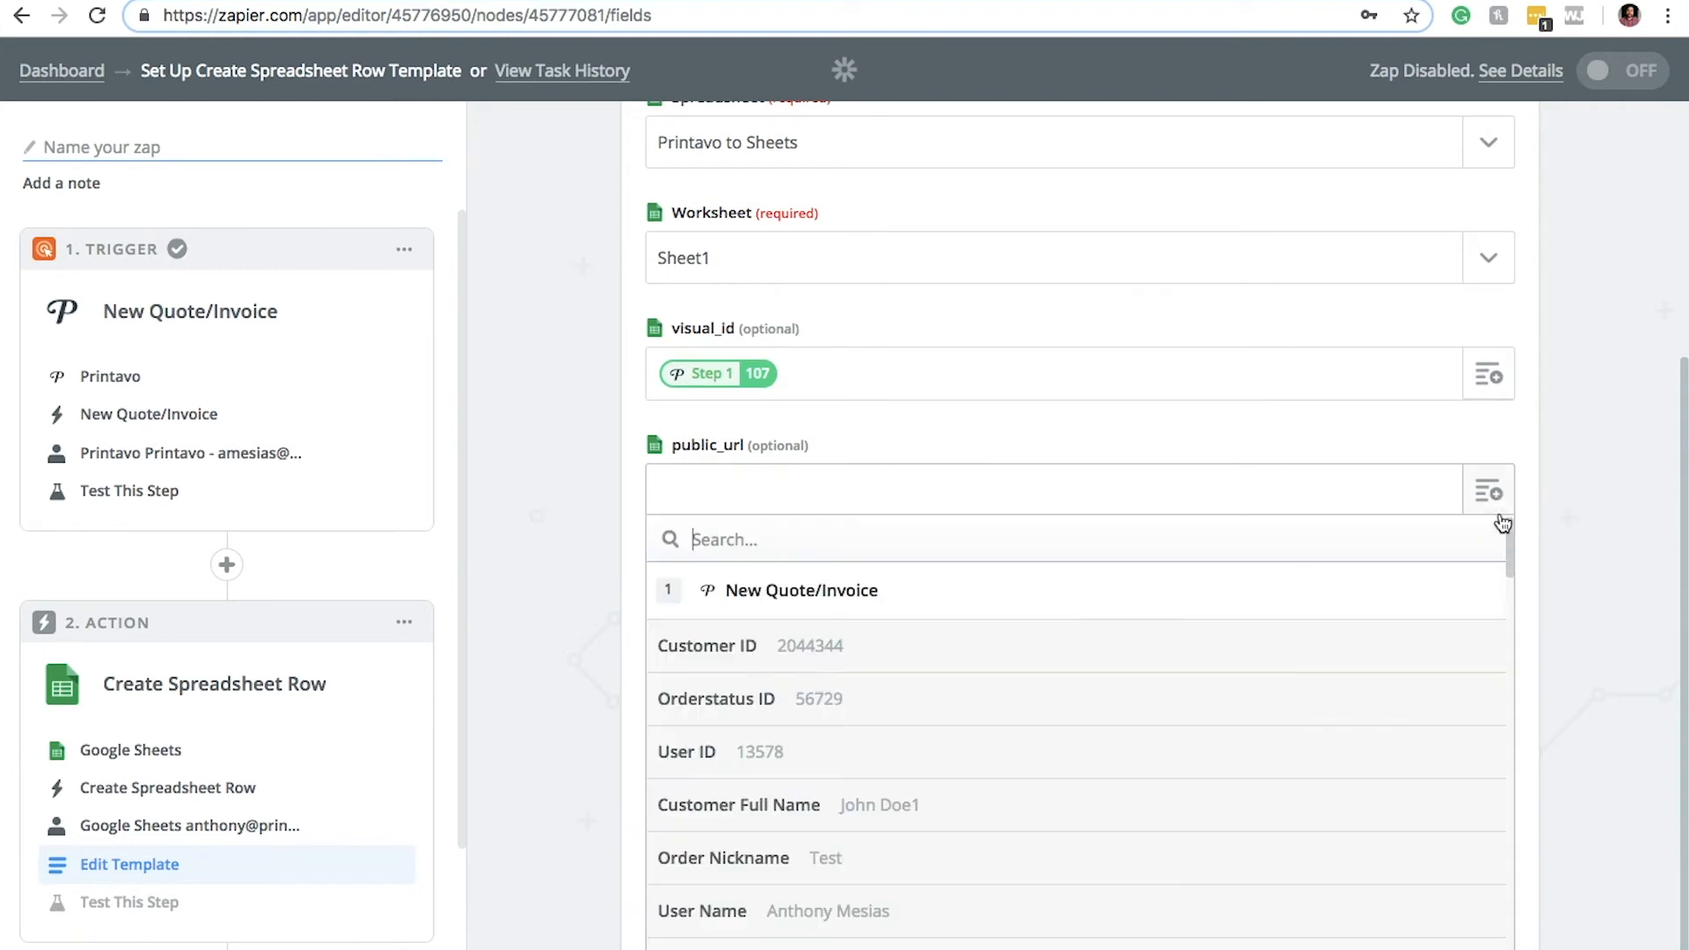
scroll(1355, 717, down, 10)
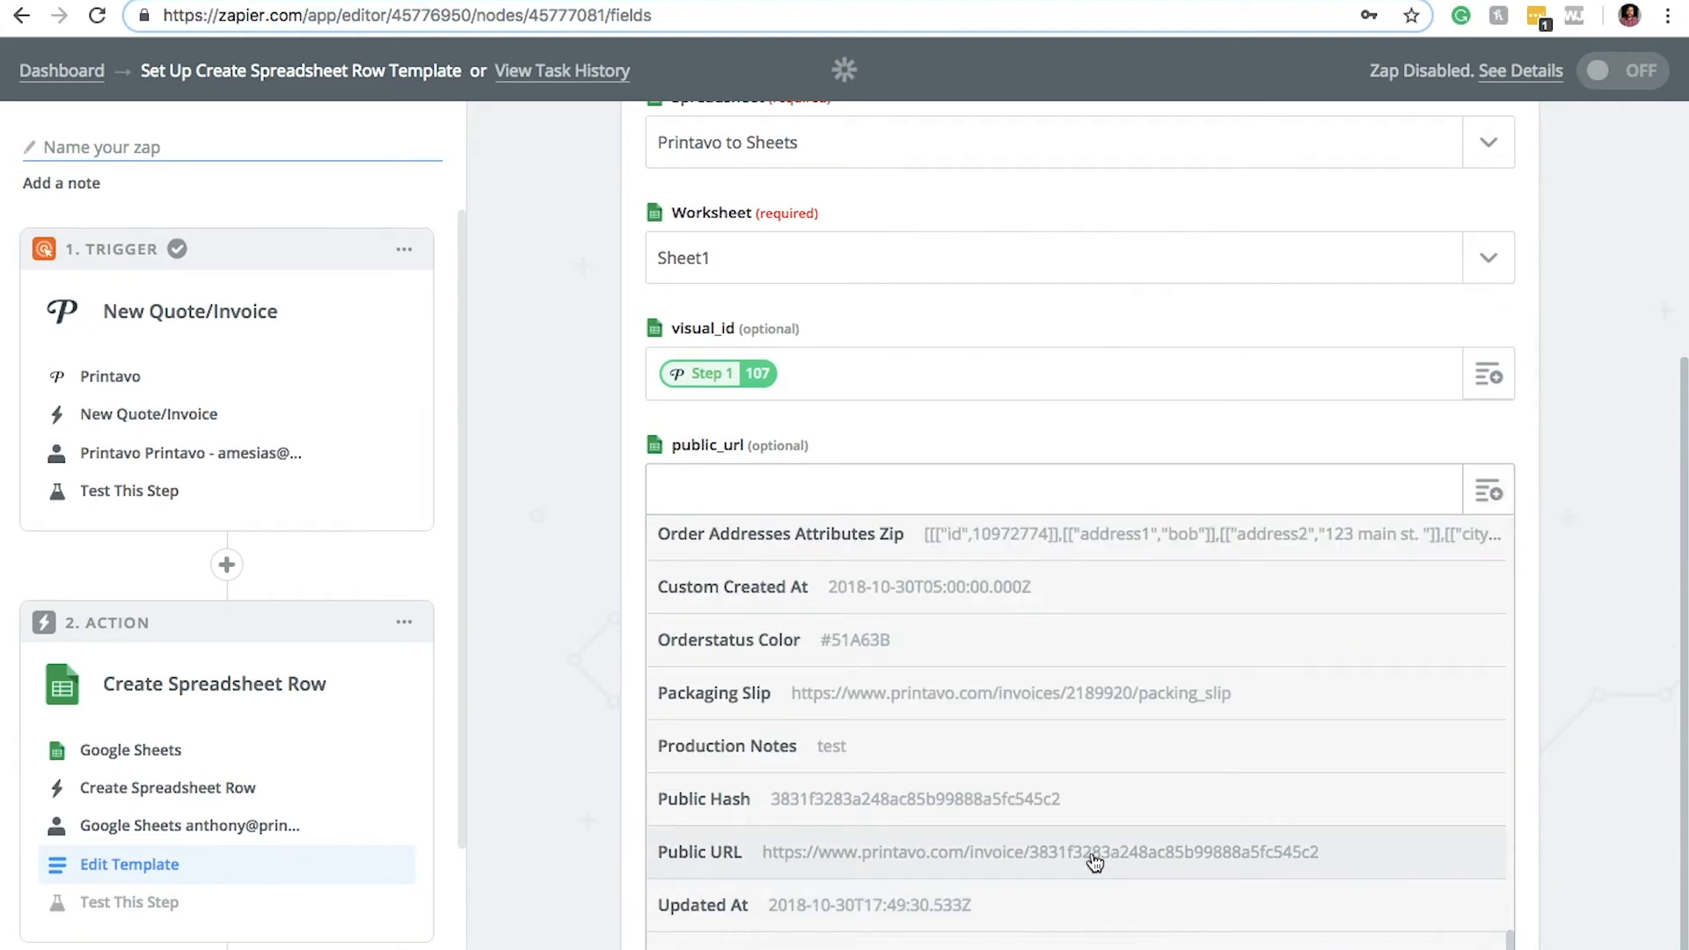
click(1094, 853)
Map the full_name column to the Customer Full Name value from the New Quote/Invoice trigger.
click(981, 625)
click(1489, 608)
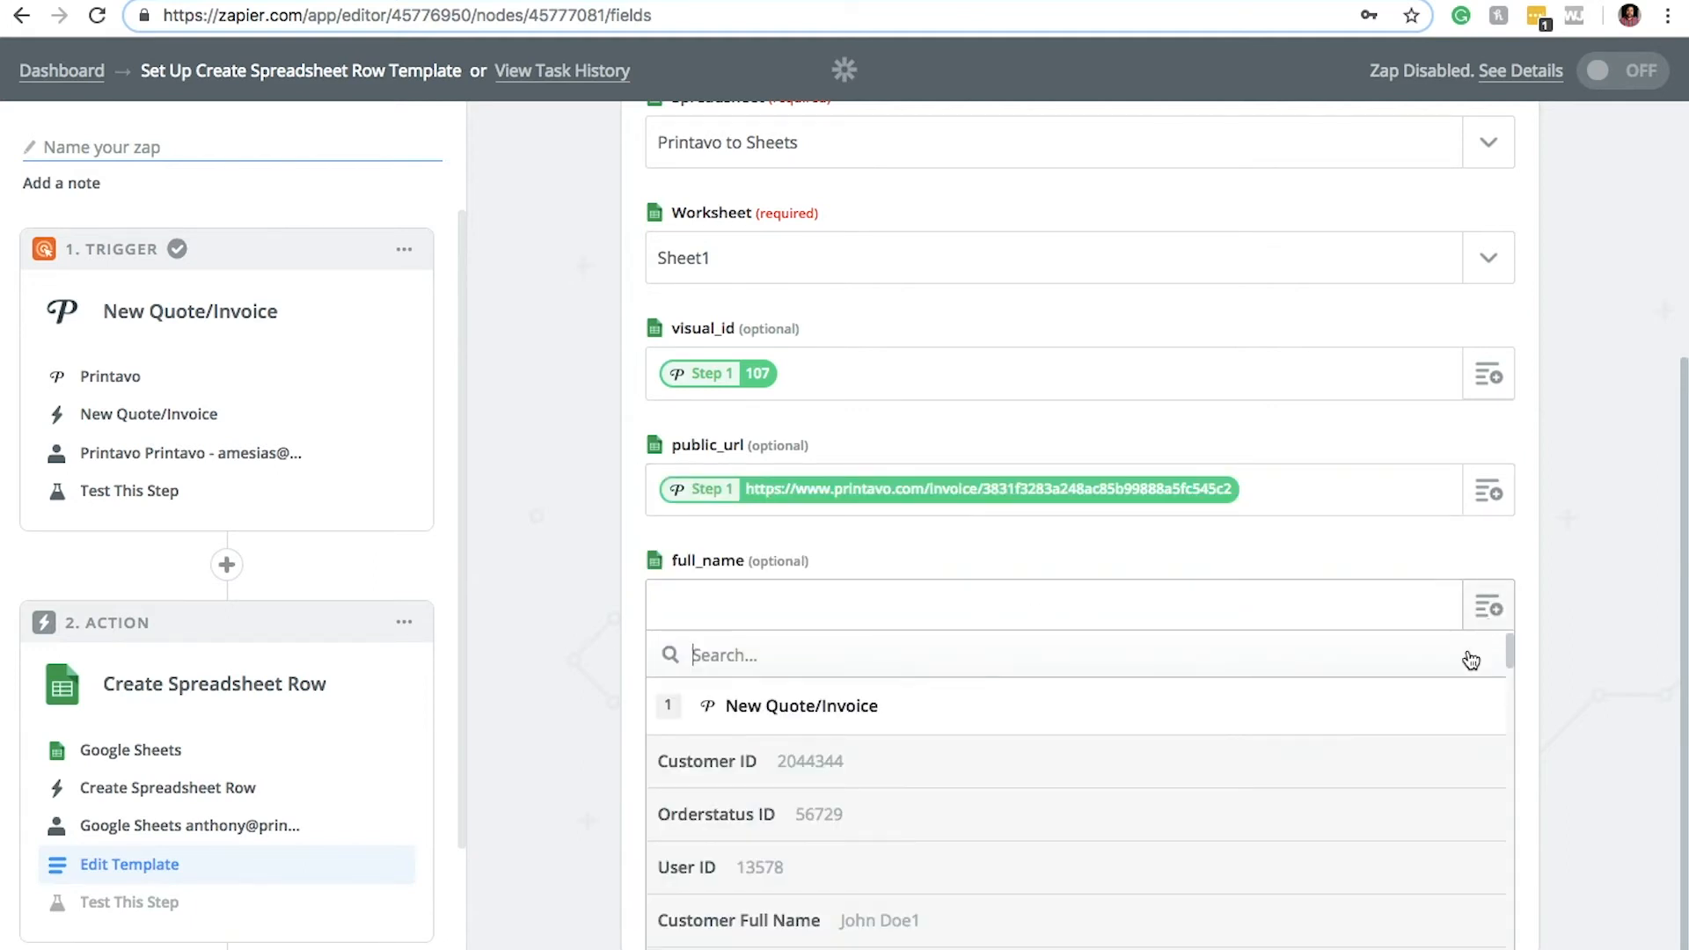
scroll(1598, 667, down, 3)
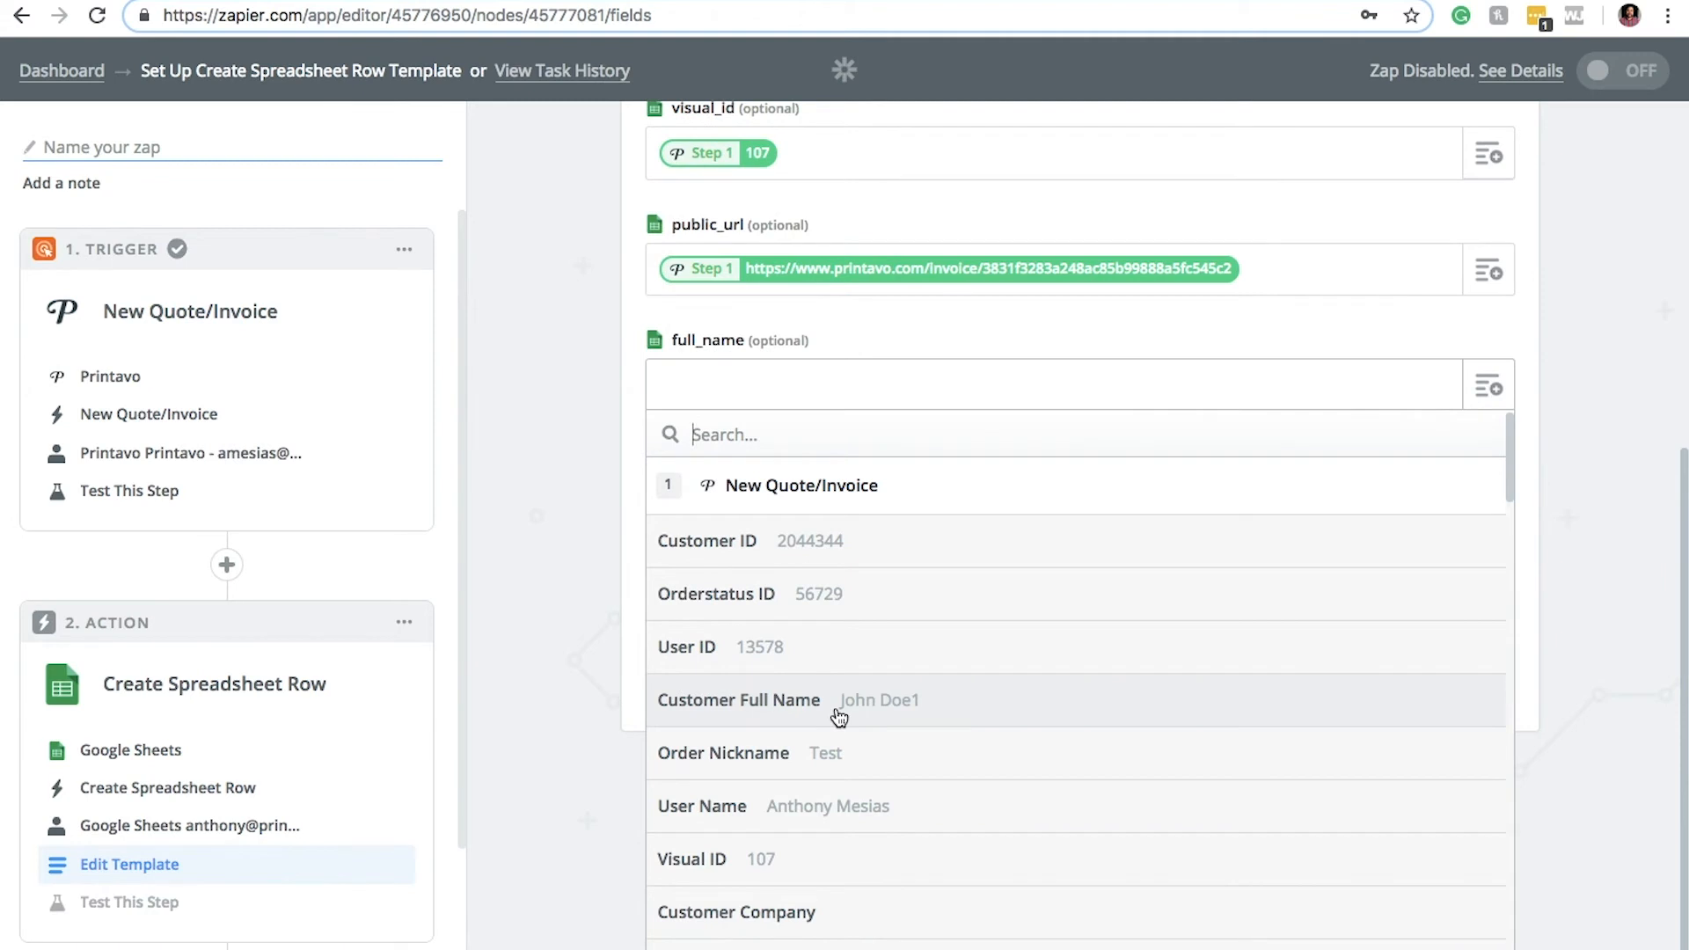
click(838, 704)
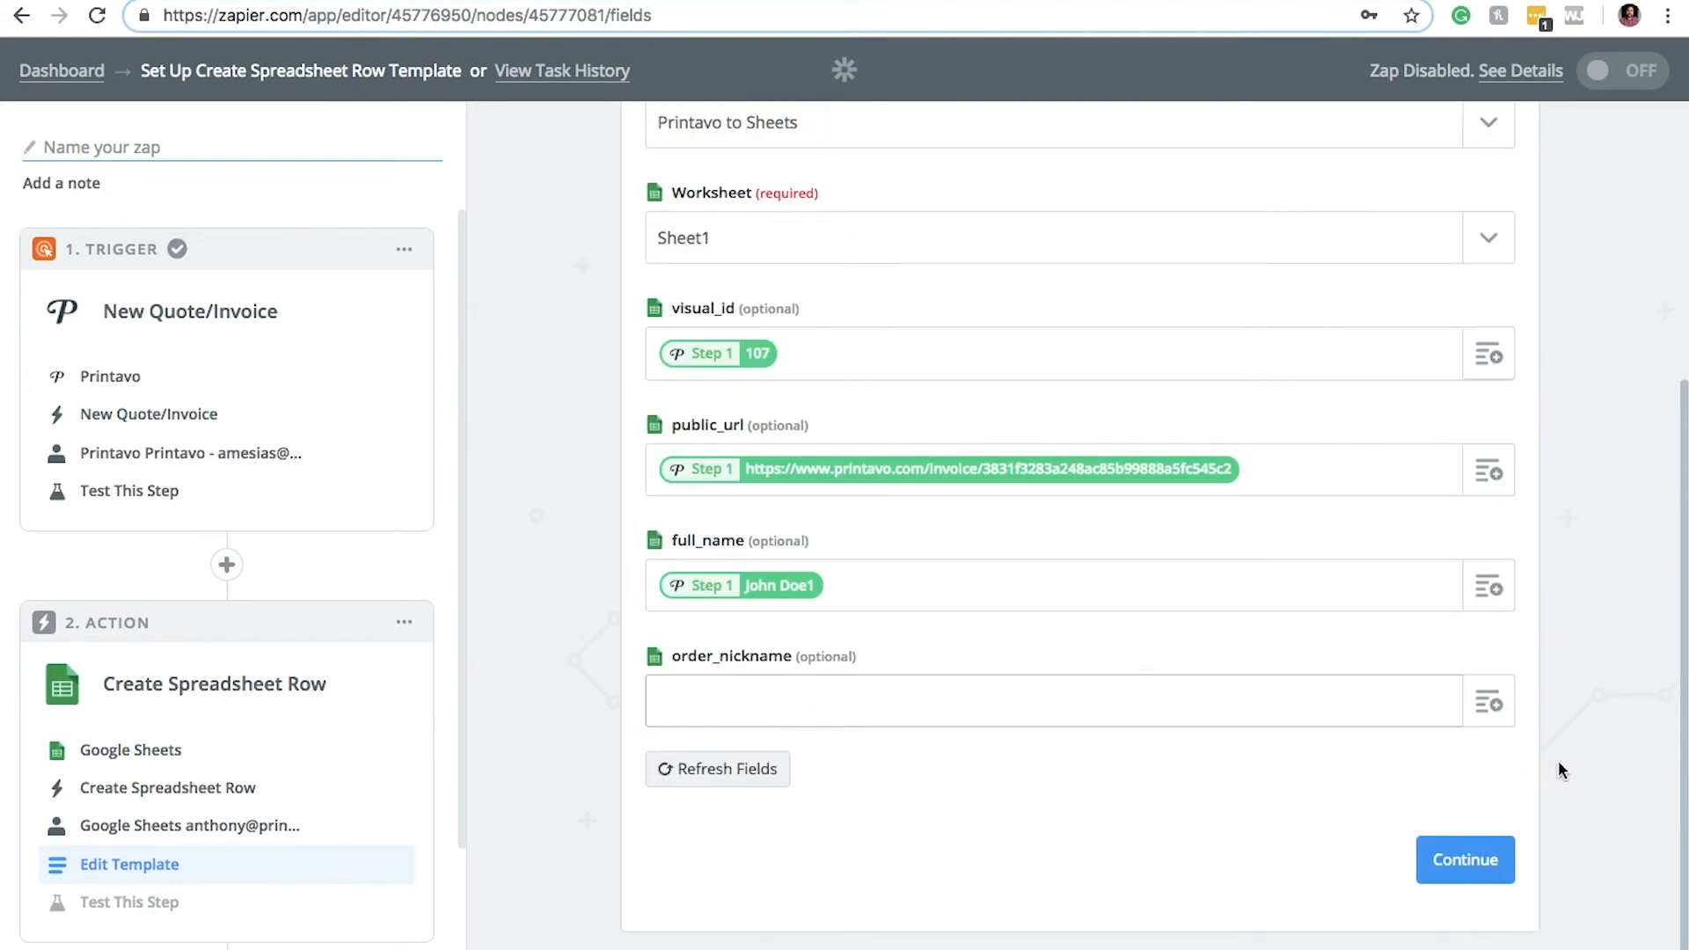
Map the order_nickname column to the trigger's Order Nickname value and continue from the finished row template to the action's test.
click(1488, 703)
scroll(1619, 717, down, 3)
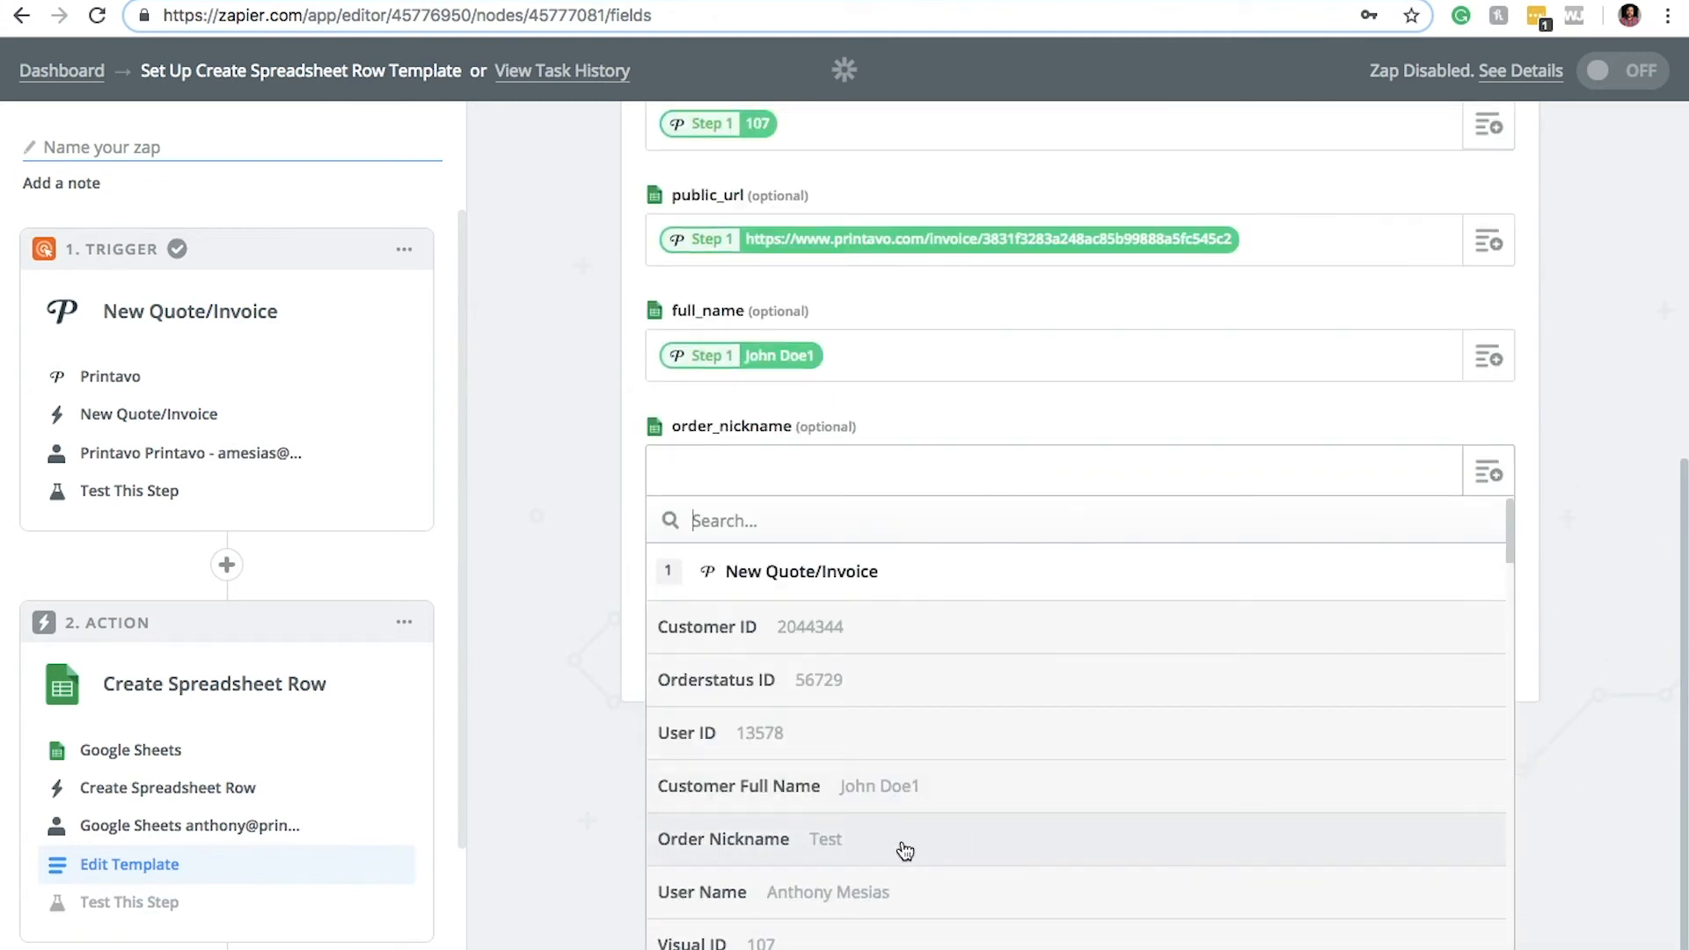
click(894, 846)
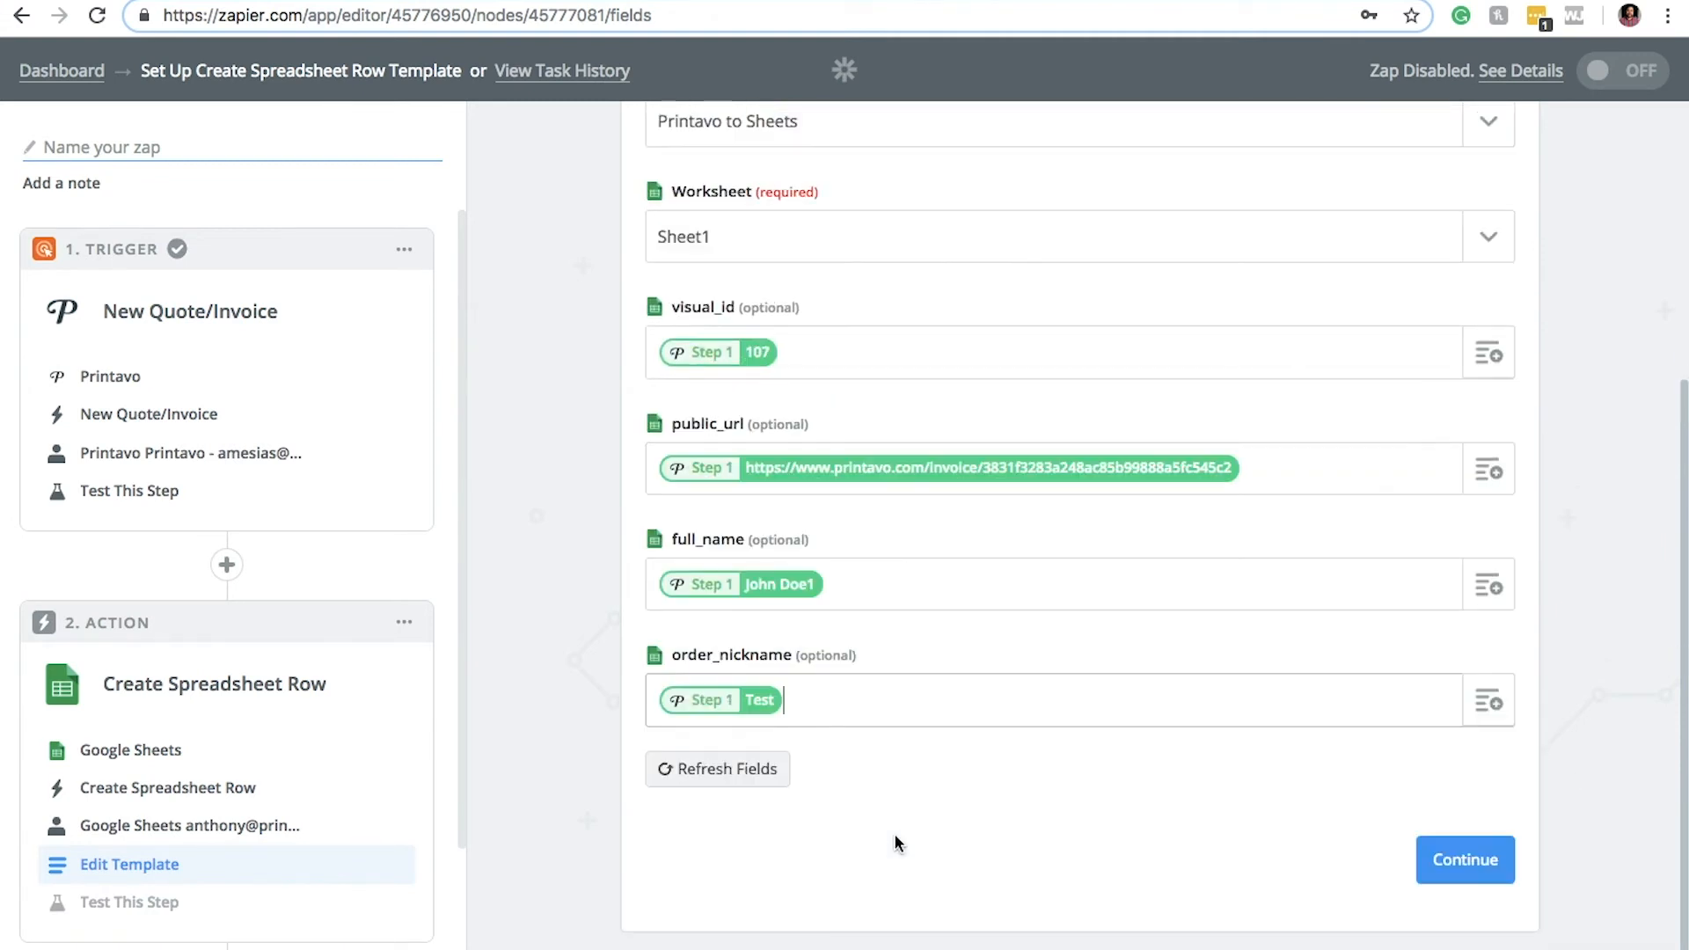
click(1460, 871)
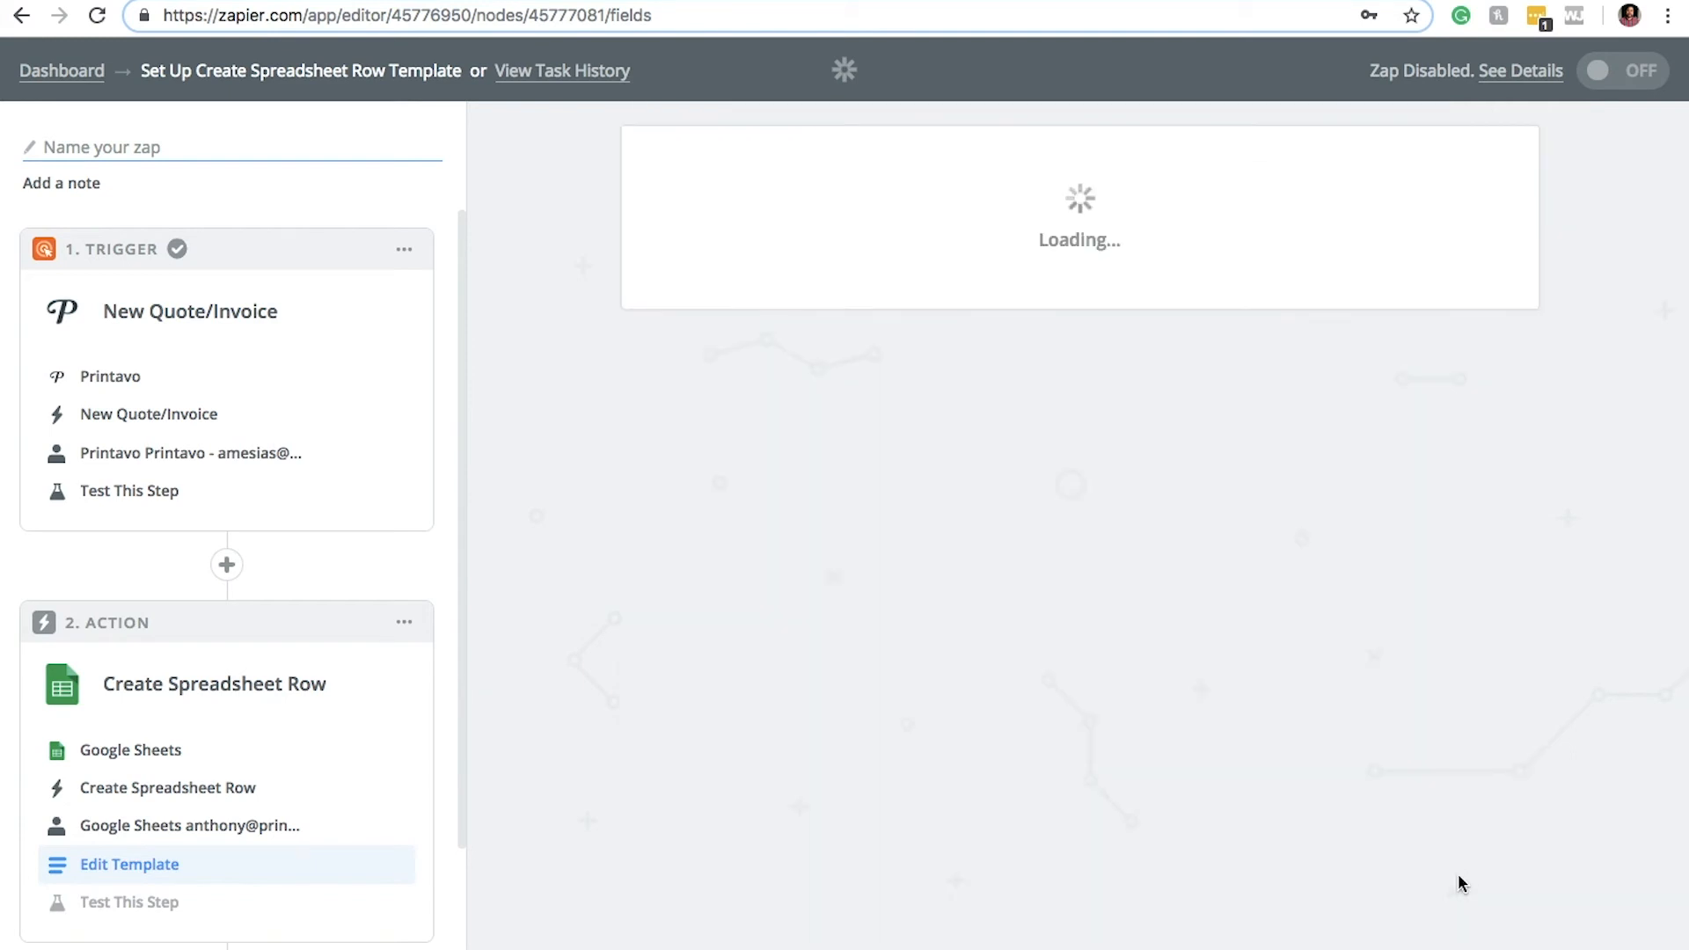
Send the test spreadsheet row to Google Sheets and review the returned sample.
scroll(1587, 498, down, 3)
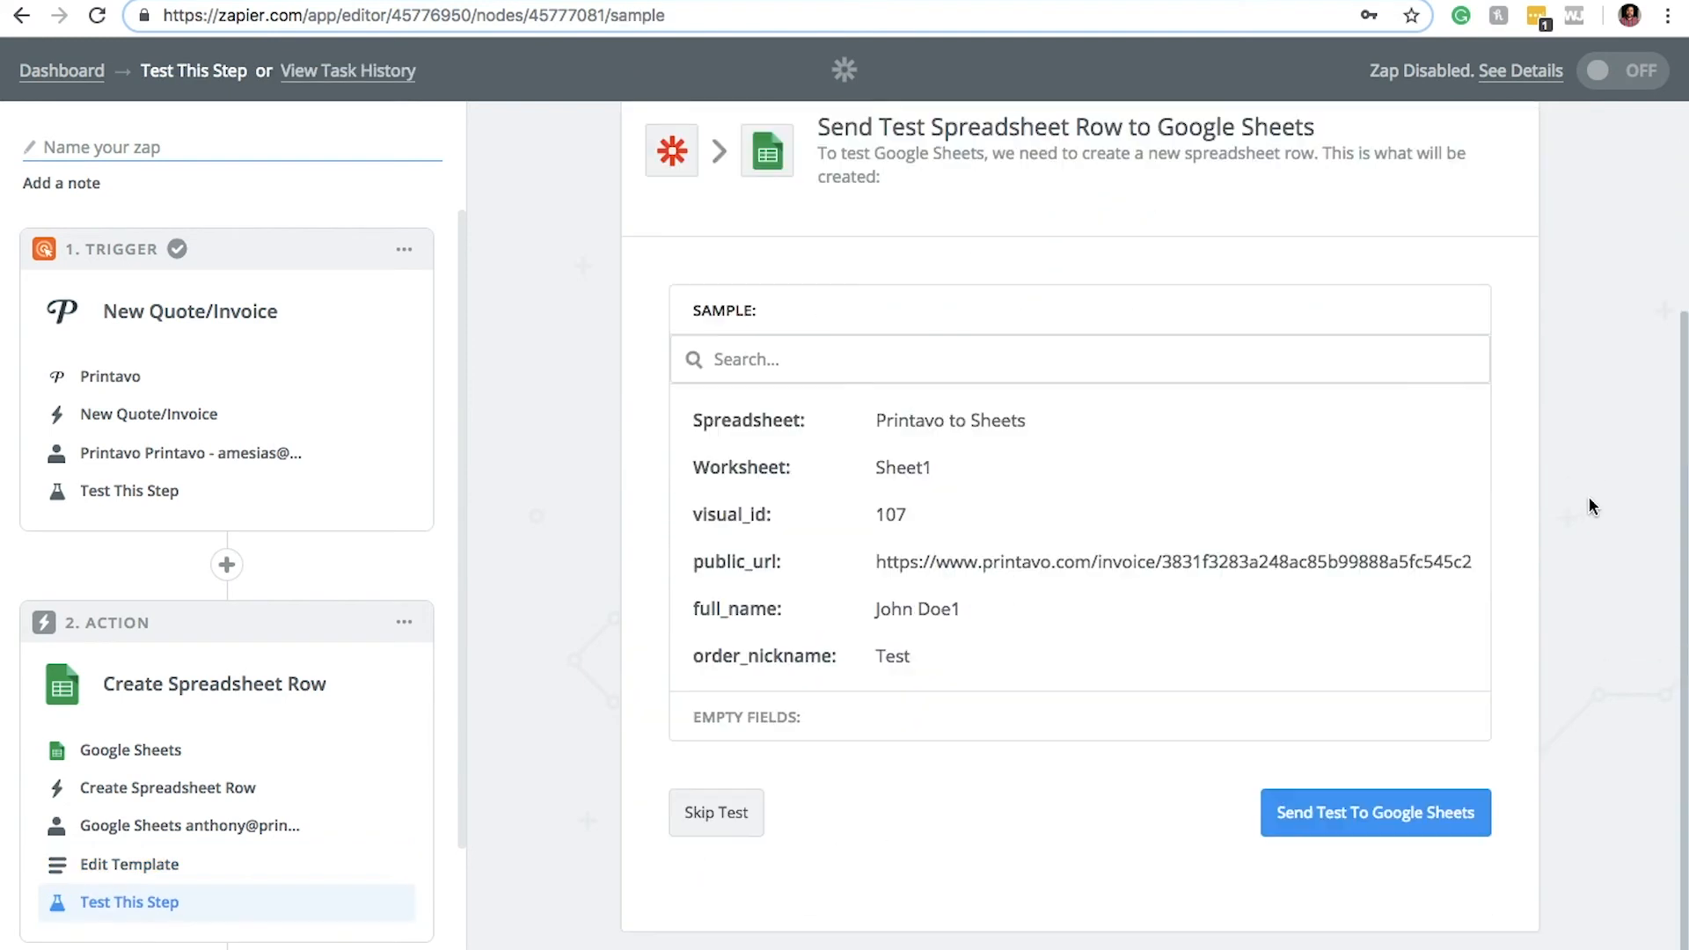
click(1363, 827)
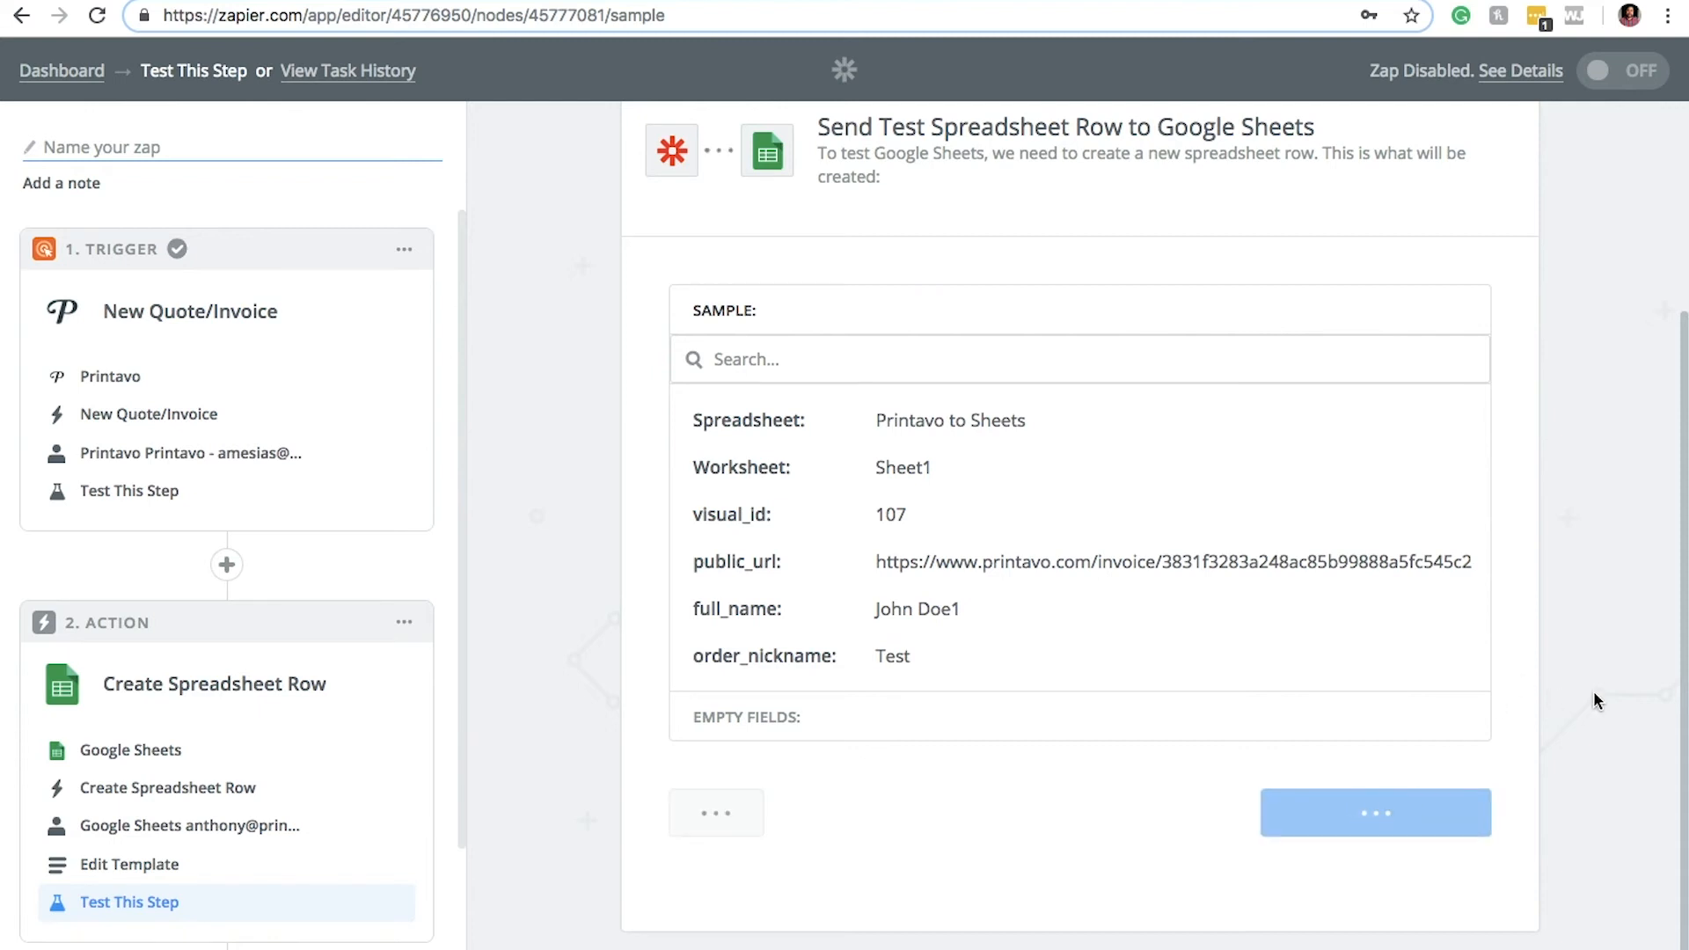
scroll(1592, 690, up, 1)
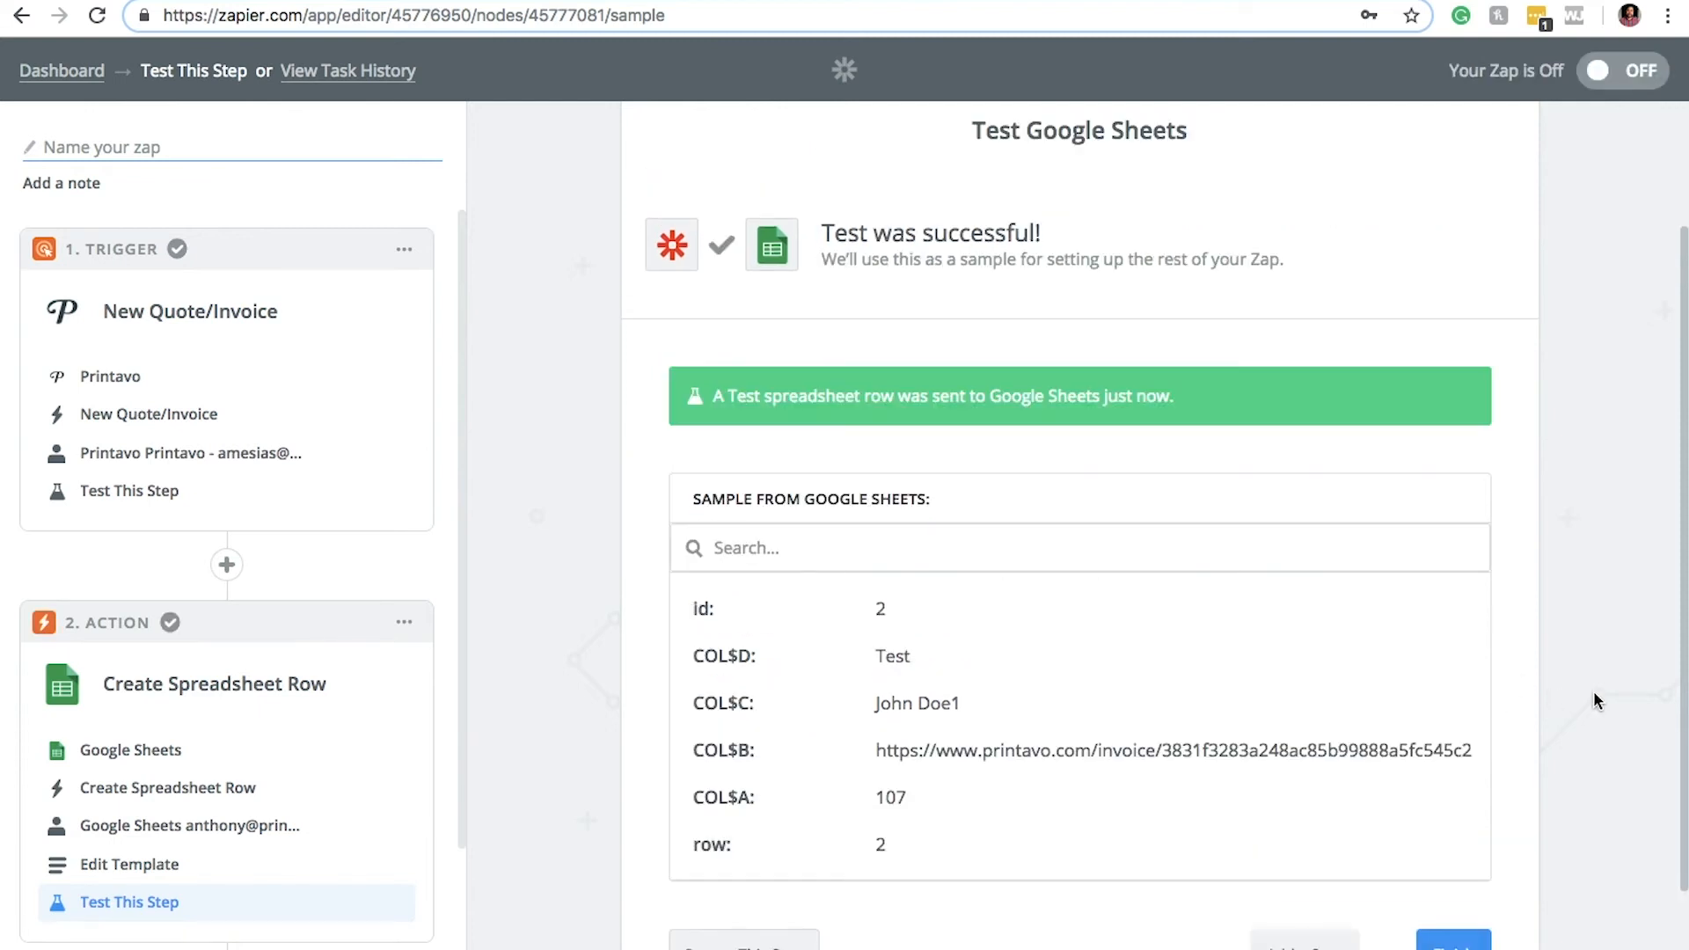
scroll(1549, 678, down, 2)
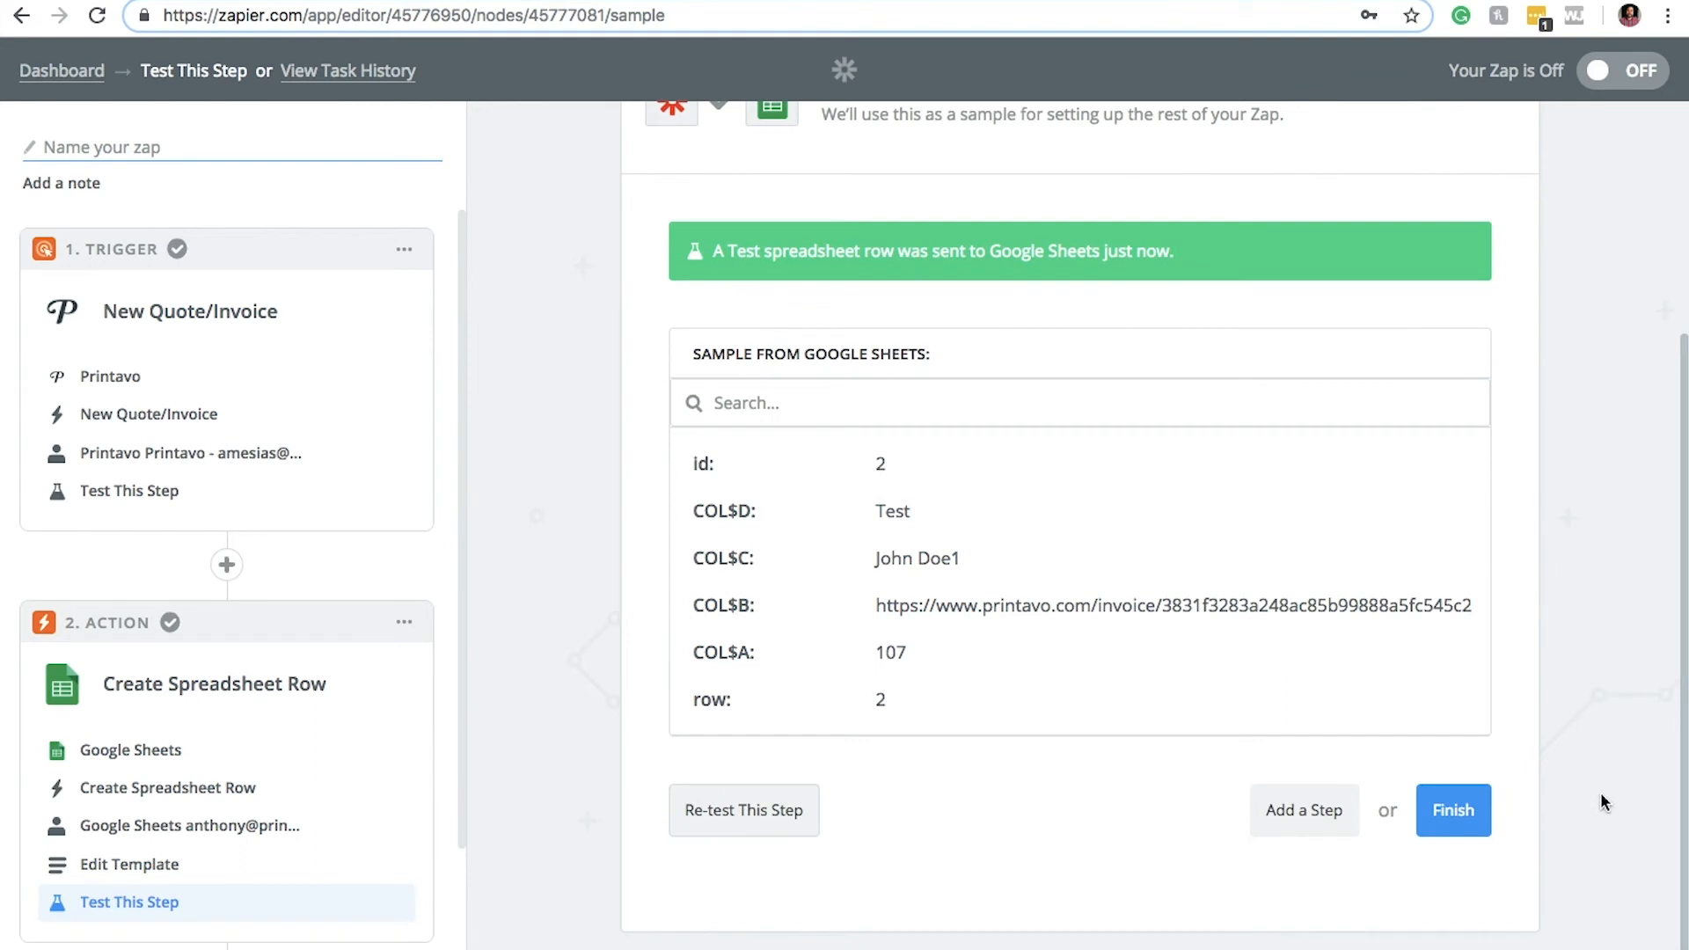
Finish the zap setup, name the zap Printavo to Sheets and turn it on.
click(1455, 812)
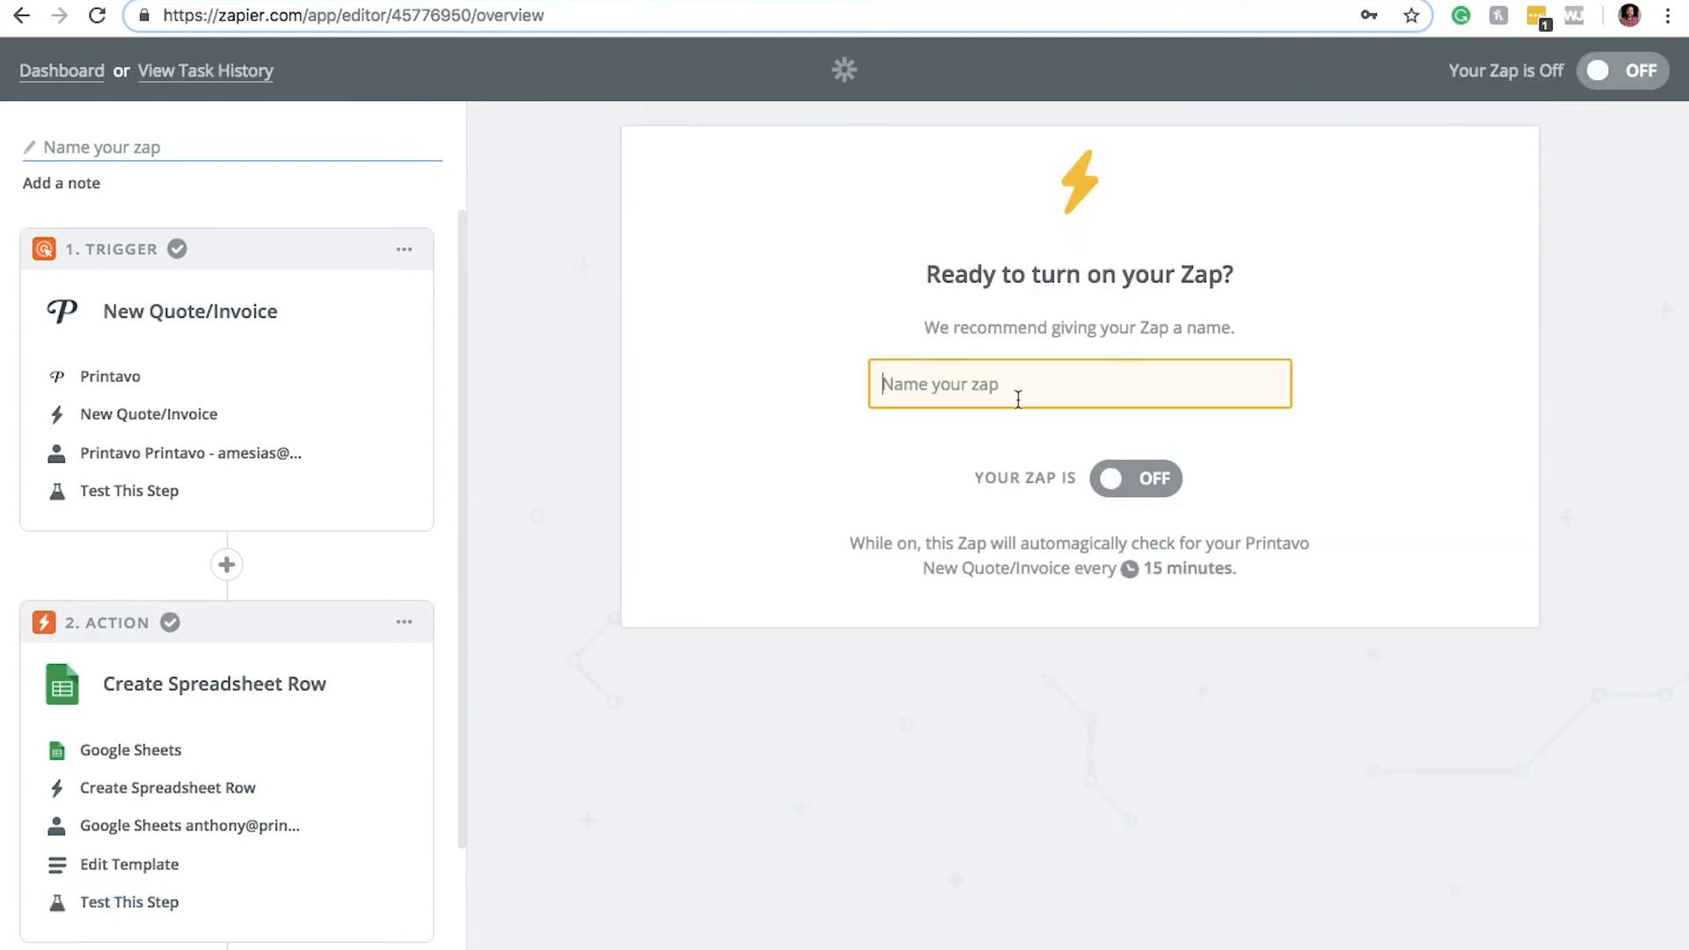
text(P)
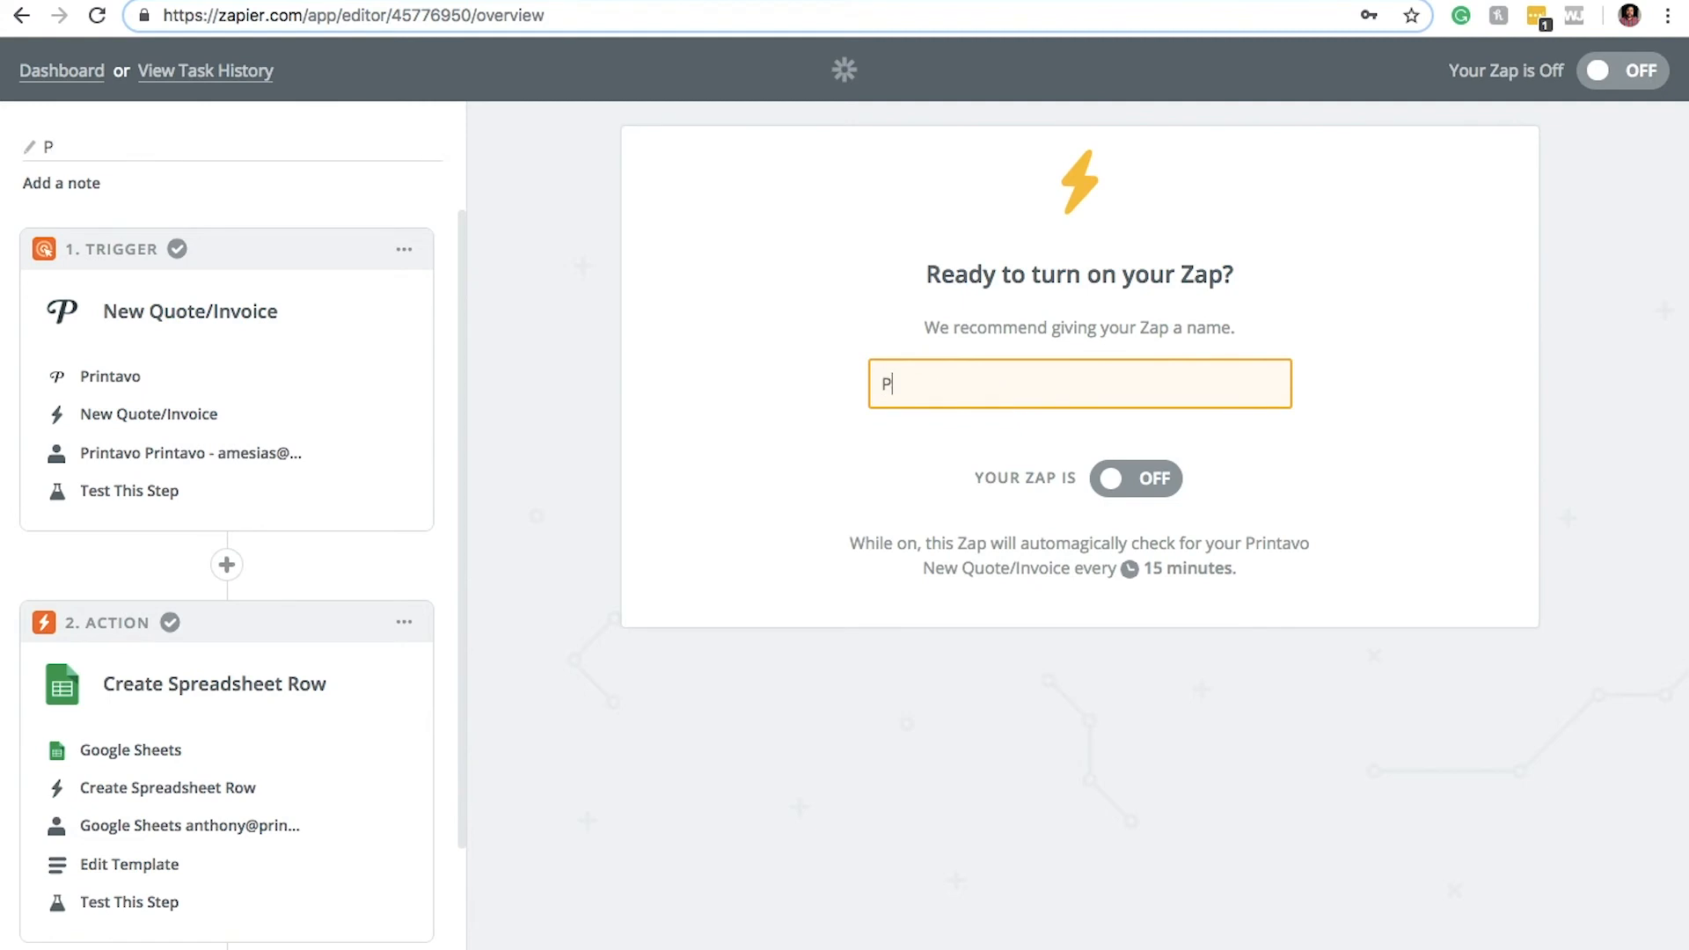
text(rintavo to Sheets)
click(1132, 482)
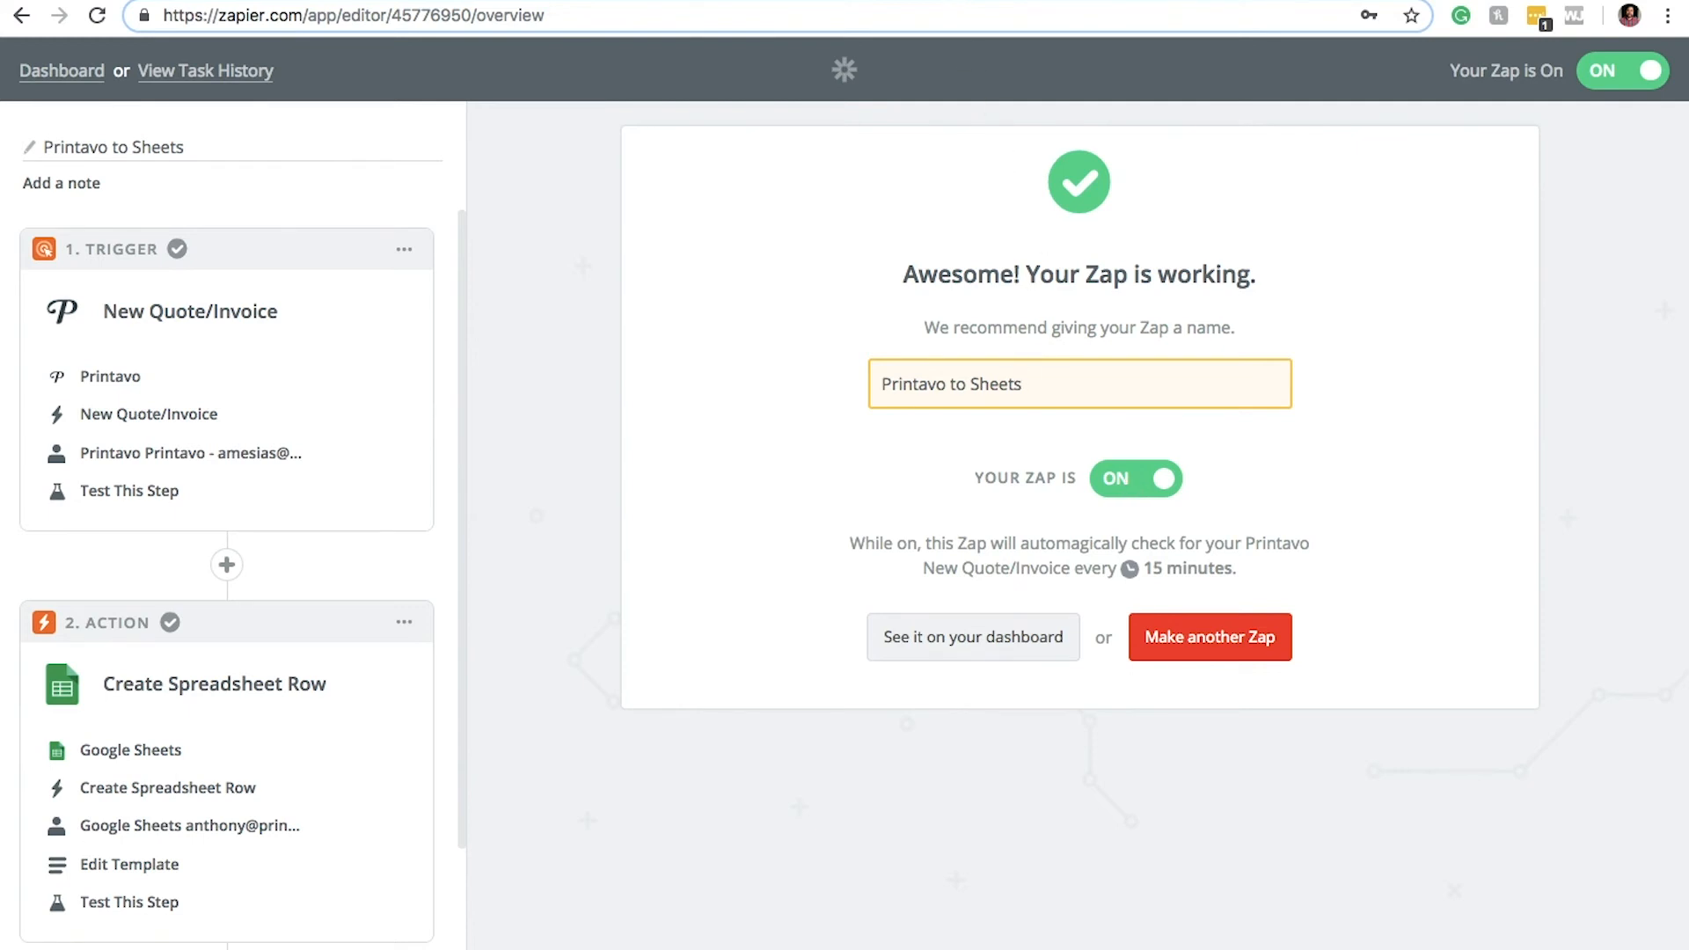
Switch to the Printavo to Sheets spreadsheet in Google Sheets to check the test row.
click(955, 1)
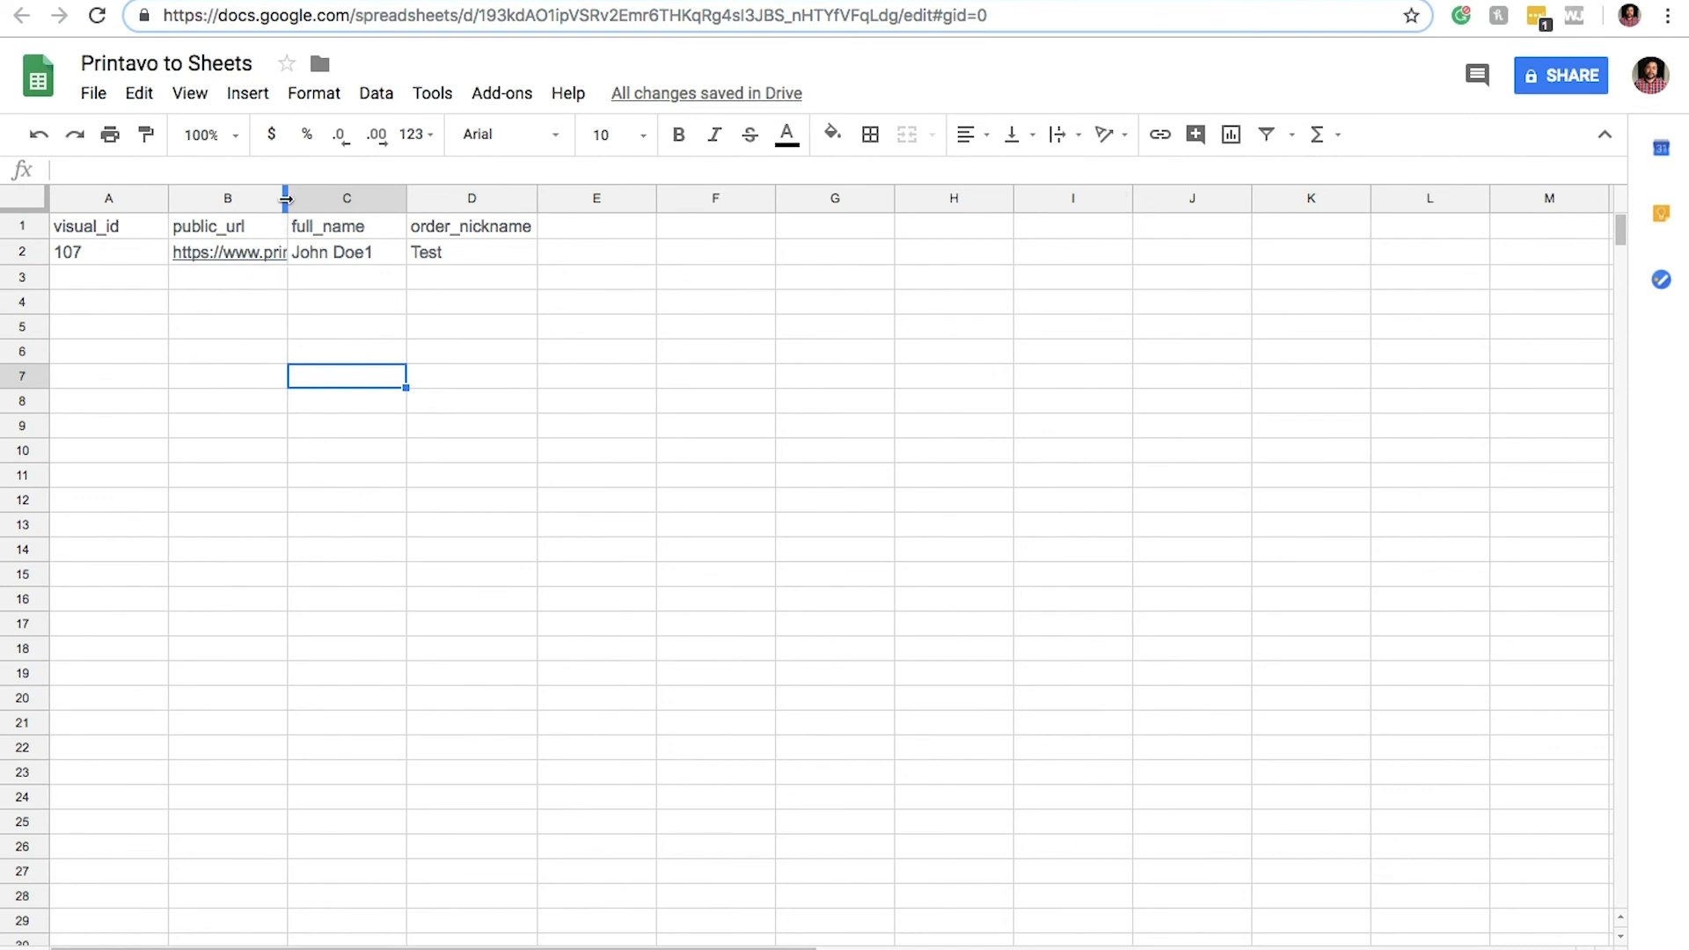